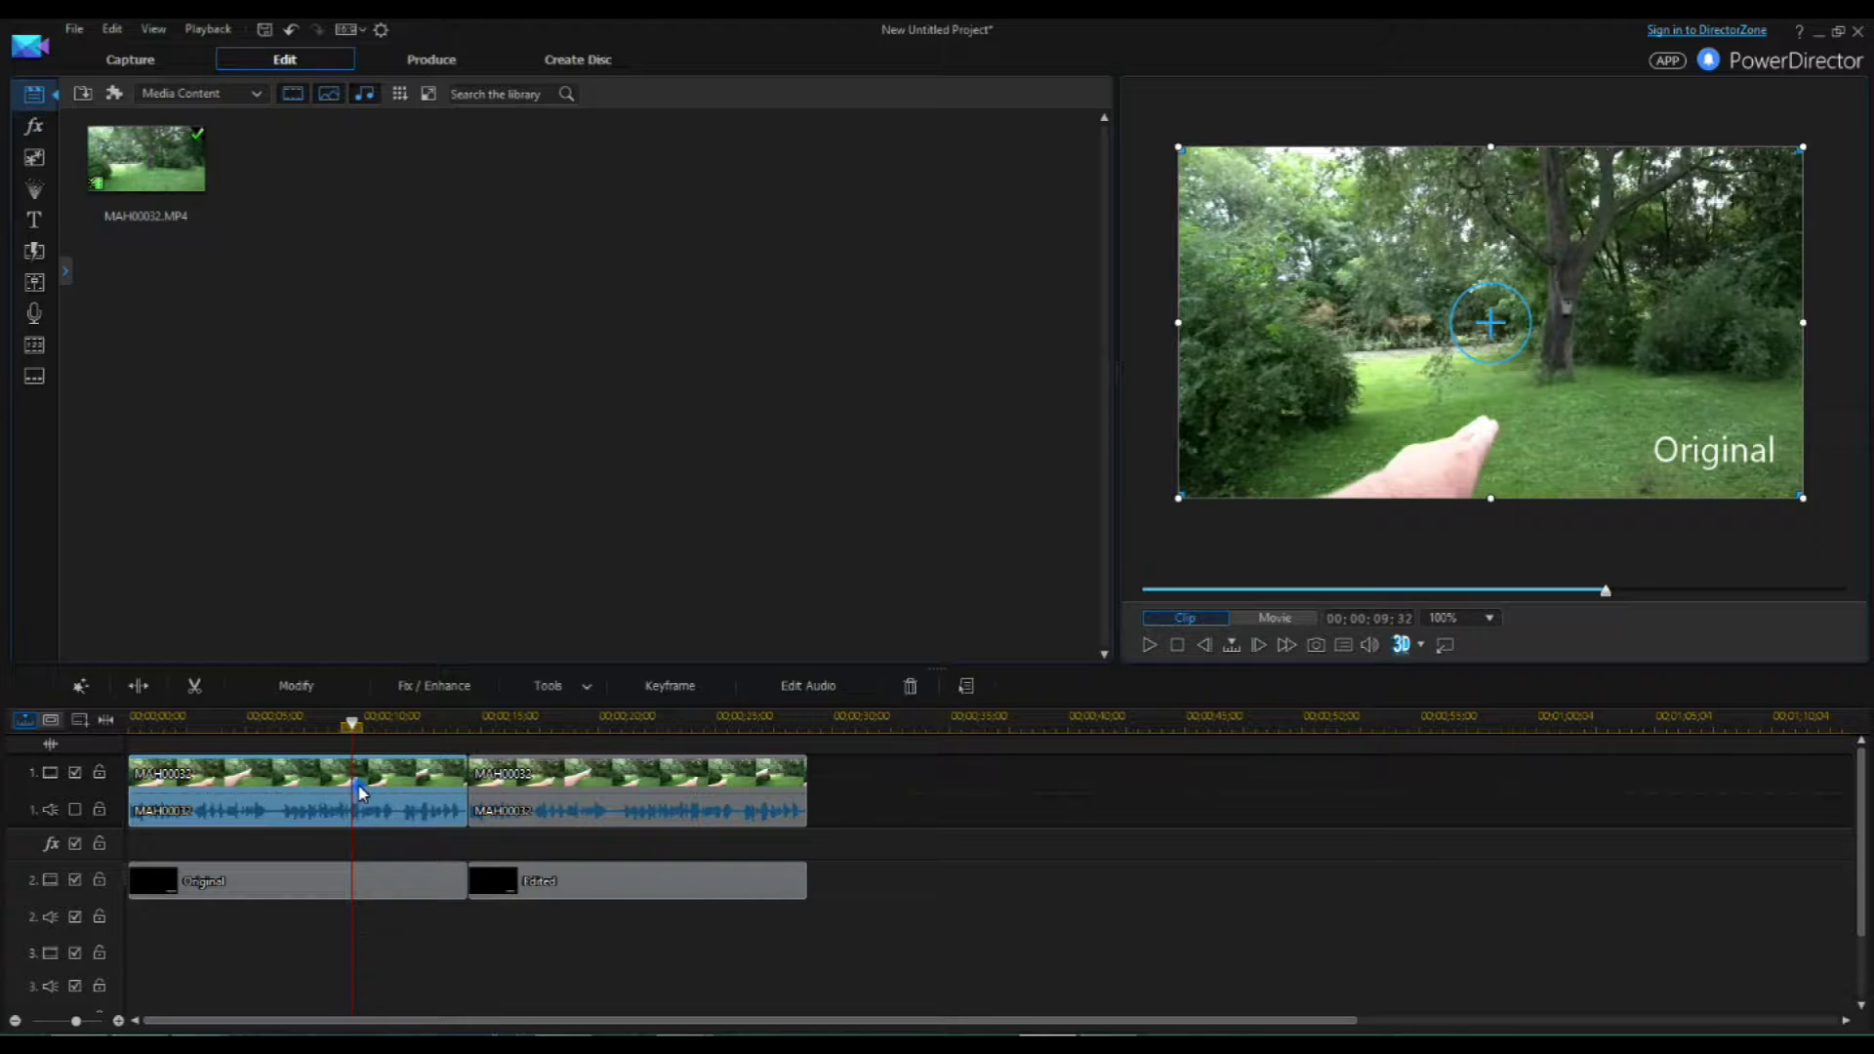
- Select the second MAH00032 clip (Edited) on the timeline and show the Tools list
{"action": "left_click", "coordinate": [575, 795]}
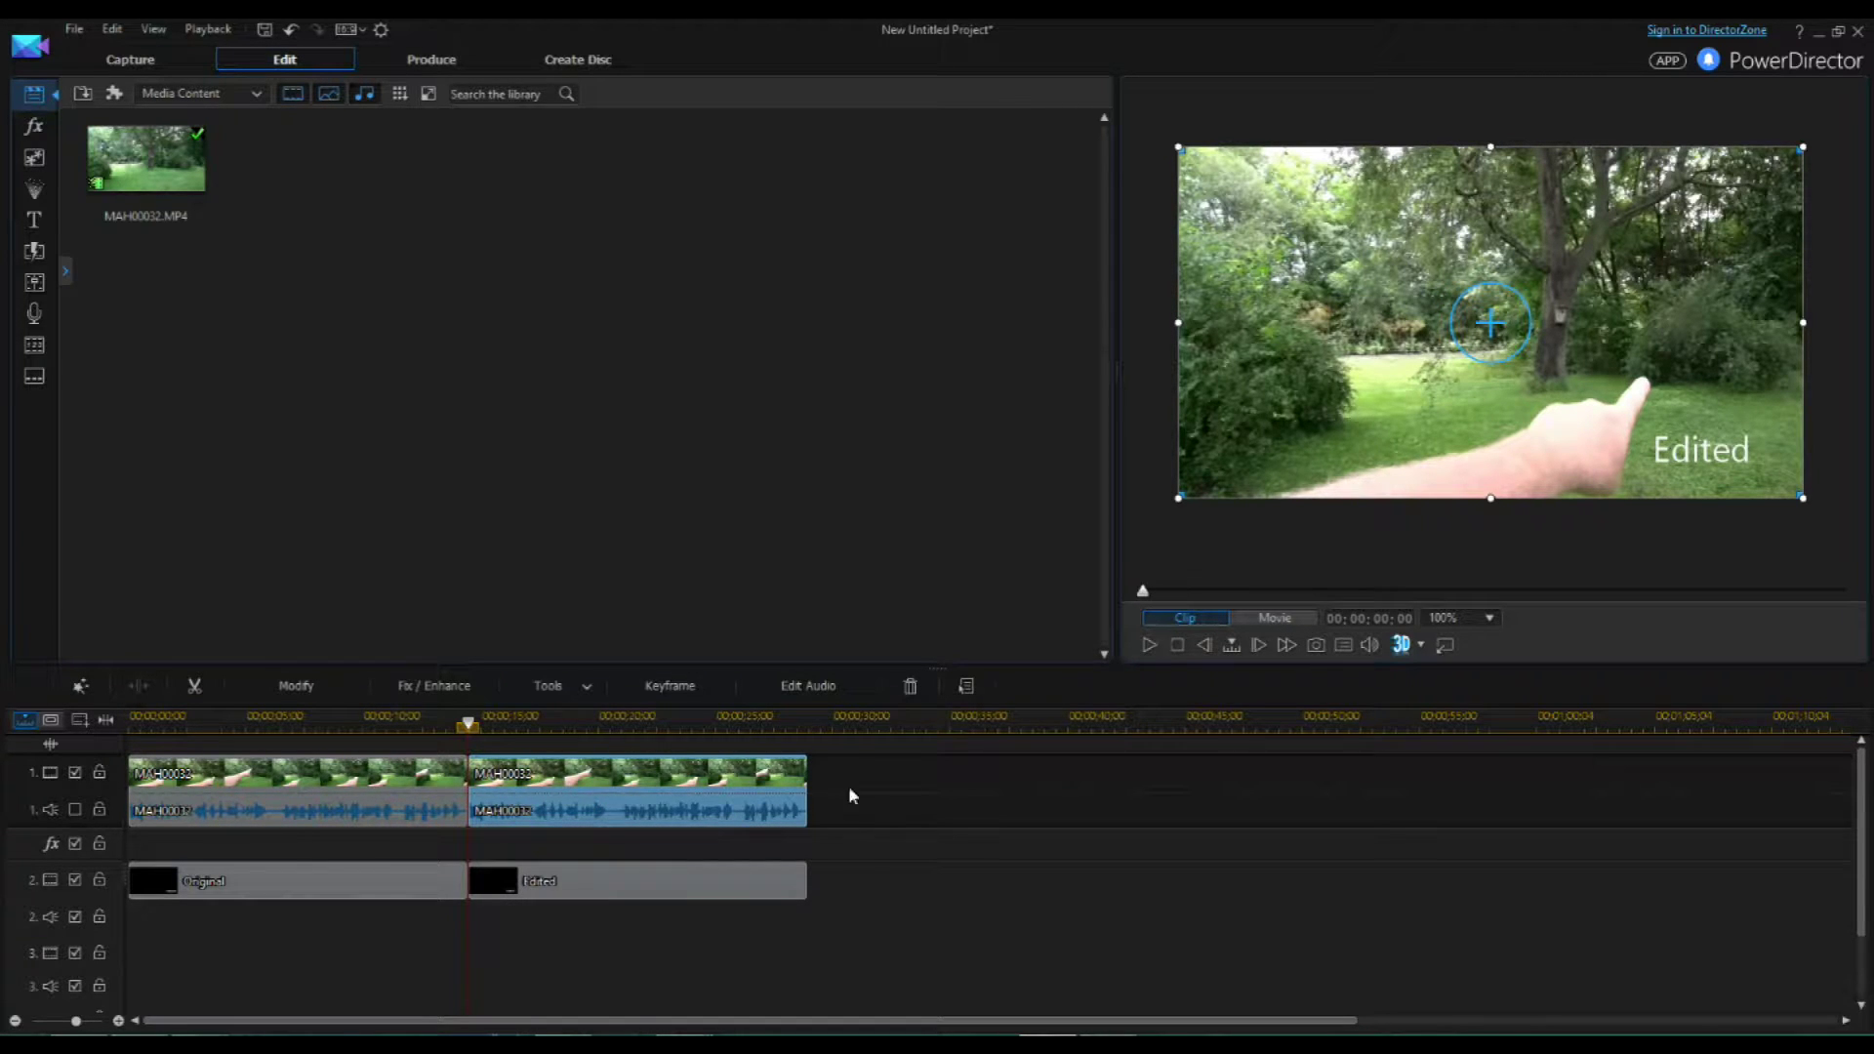
{"action": "left_click", "coordinate": [586, 695]}
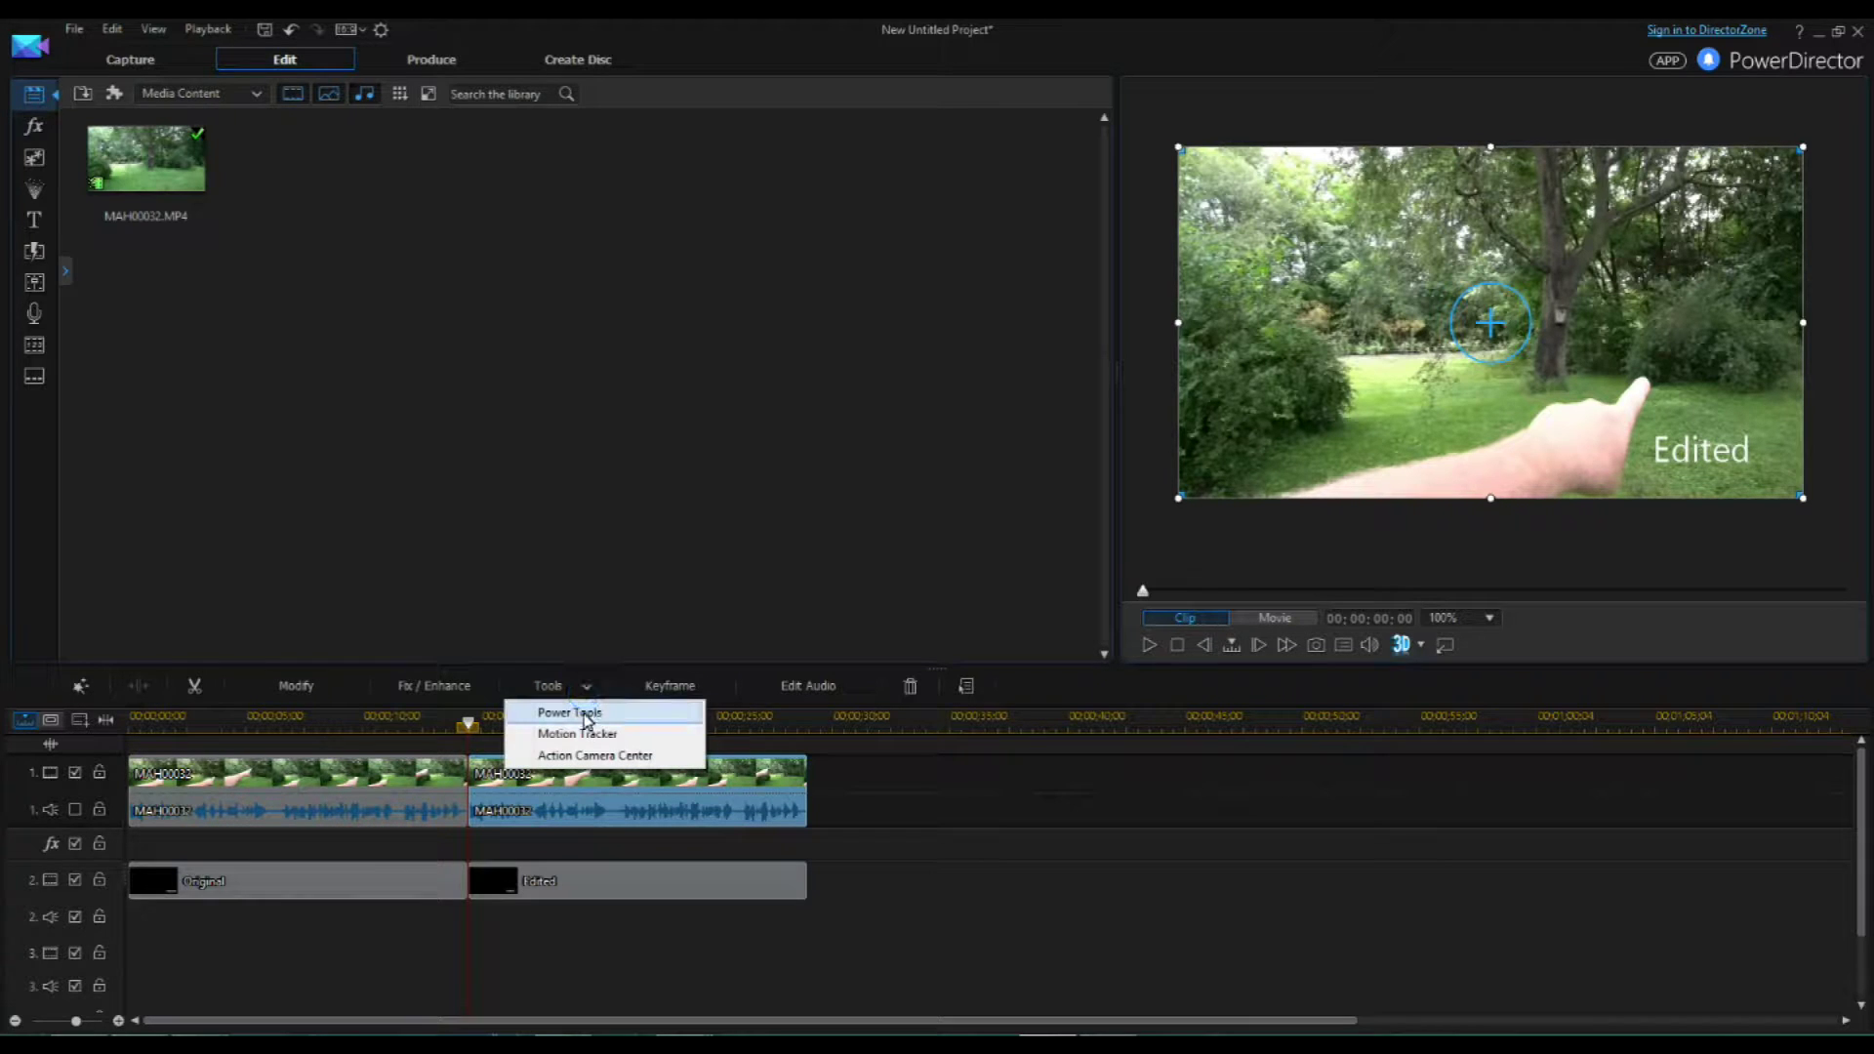
- Enable Crop & Zoom in Power Tools for the Edited clip and open the Crop/Zoom editor
{"action": "left_click", "coordinate": [588, 713]}
{"action": "left_click", "coordinate": [35, 203]}
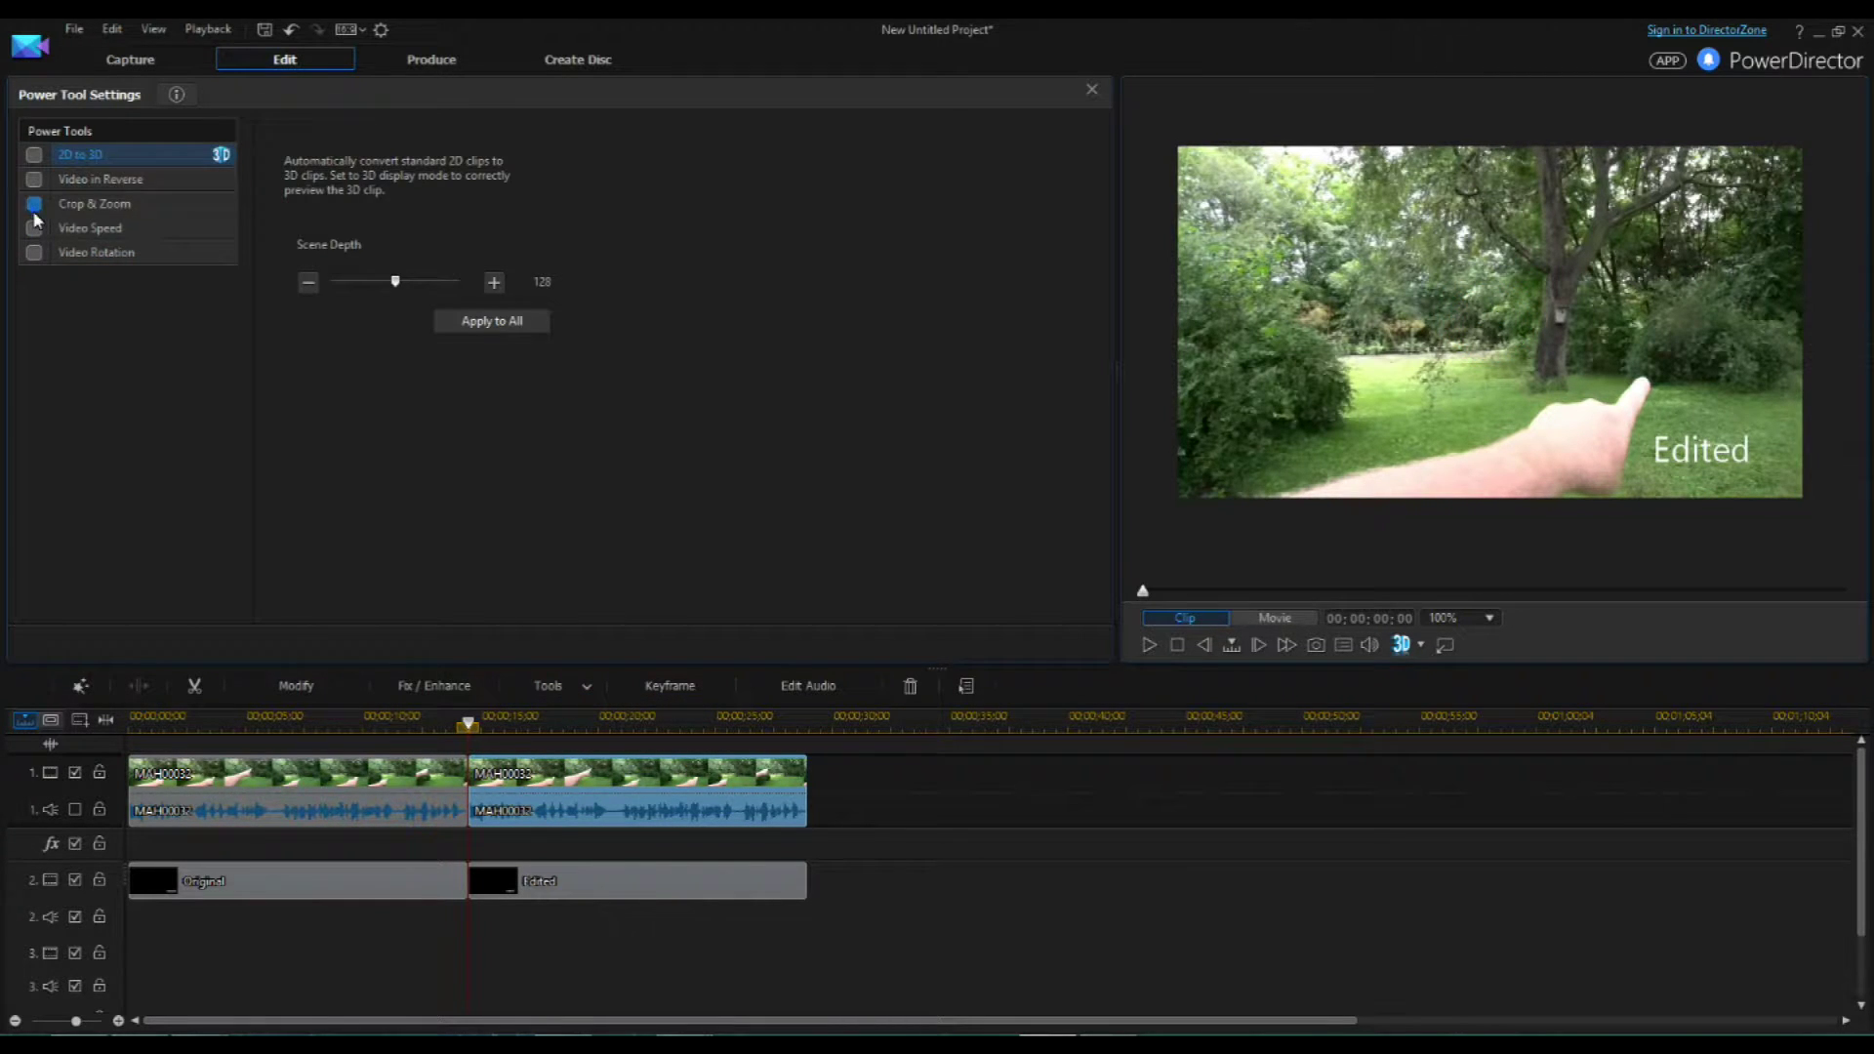
{"action": "left_click", "coordinate": [340, 233]}
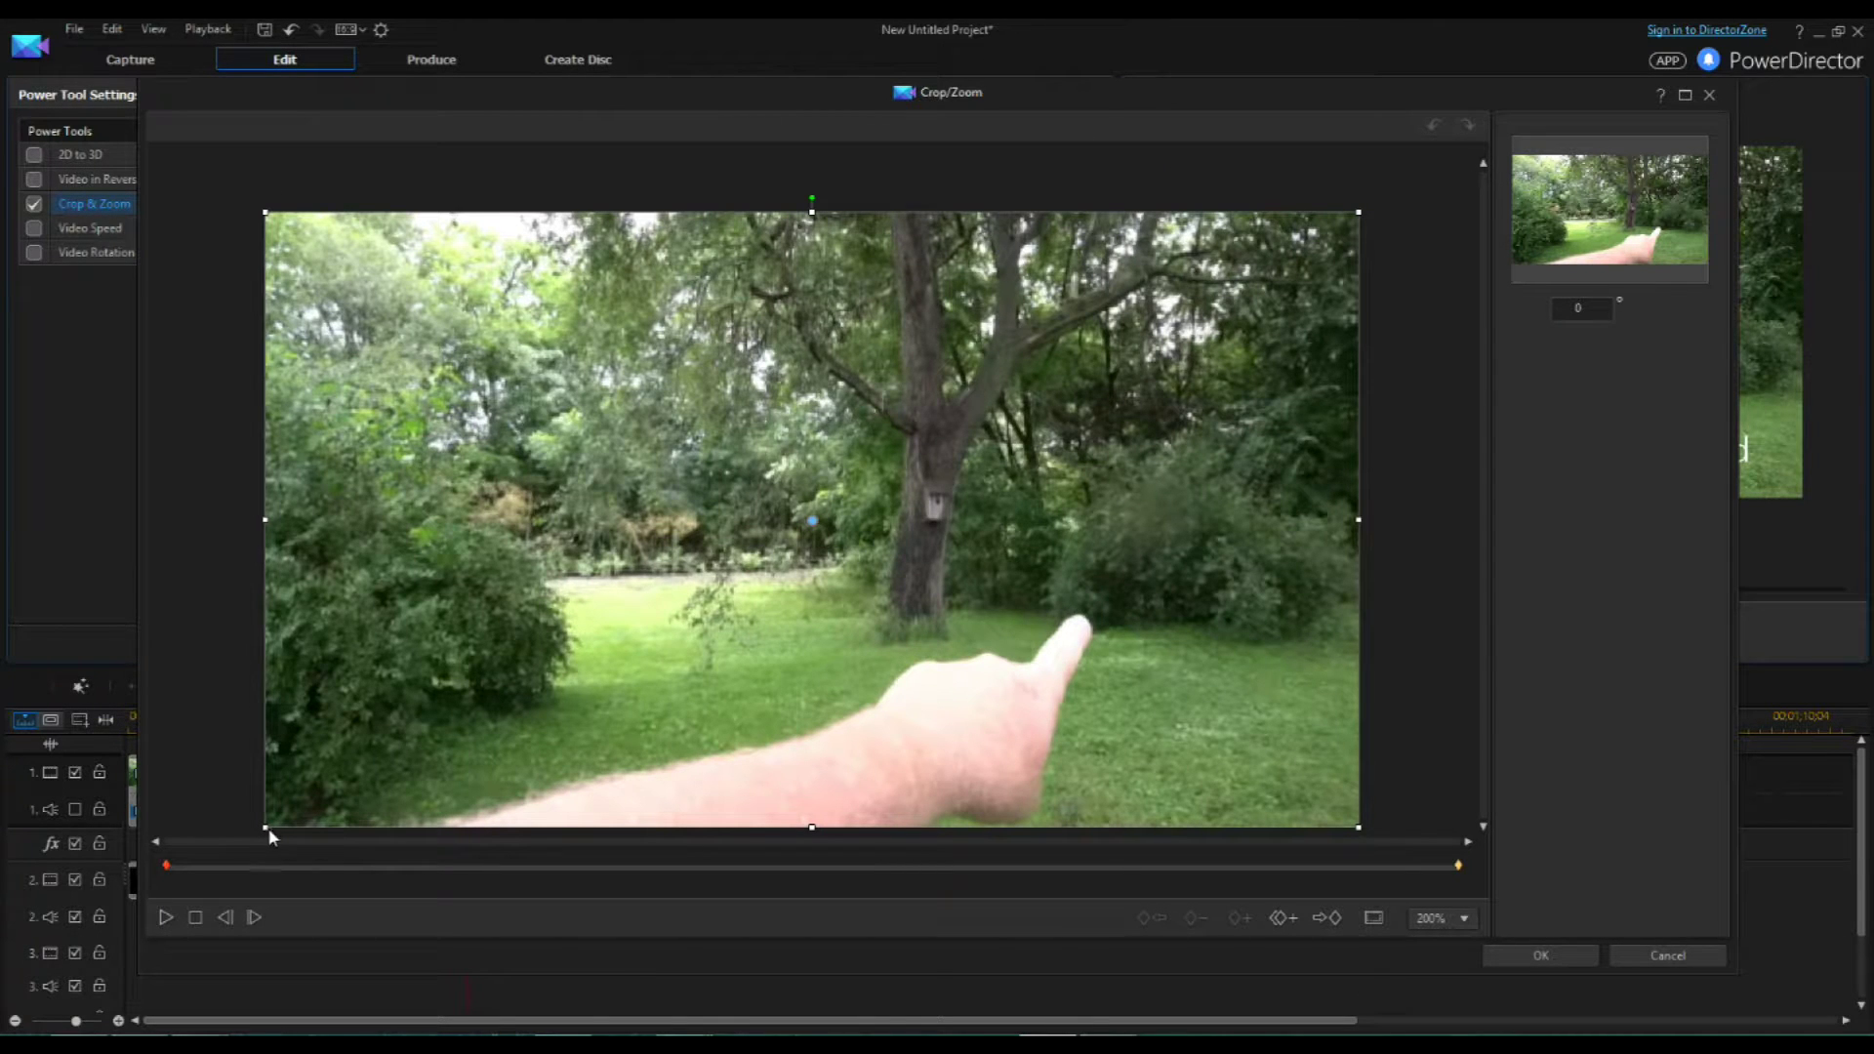
- Shrink the crop box and shift it right toward the bushes, then preview the pan
{"action": "left_click_drag", "start_coordinate": [264, 832], "coordinate": [547, 688]}
{"action": "scroll", "coordinate": [547, 683], "scroll_direction": "down", "scroll_amount": 1}
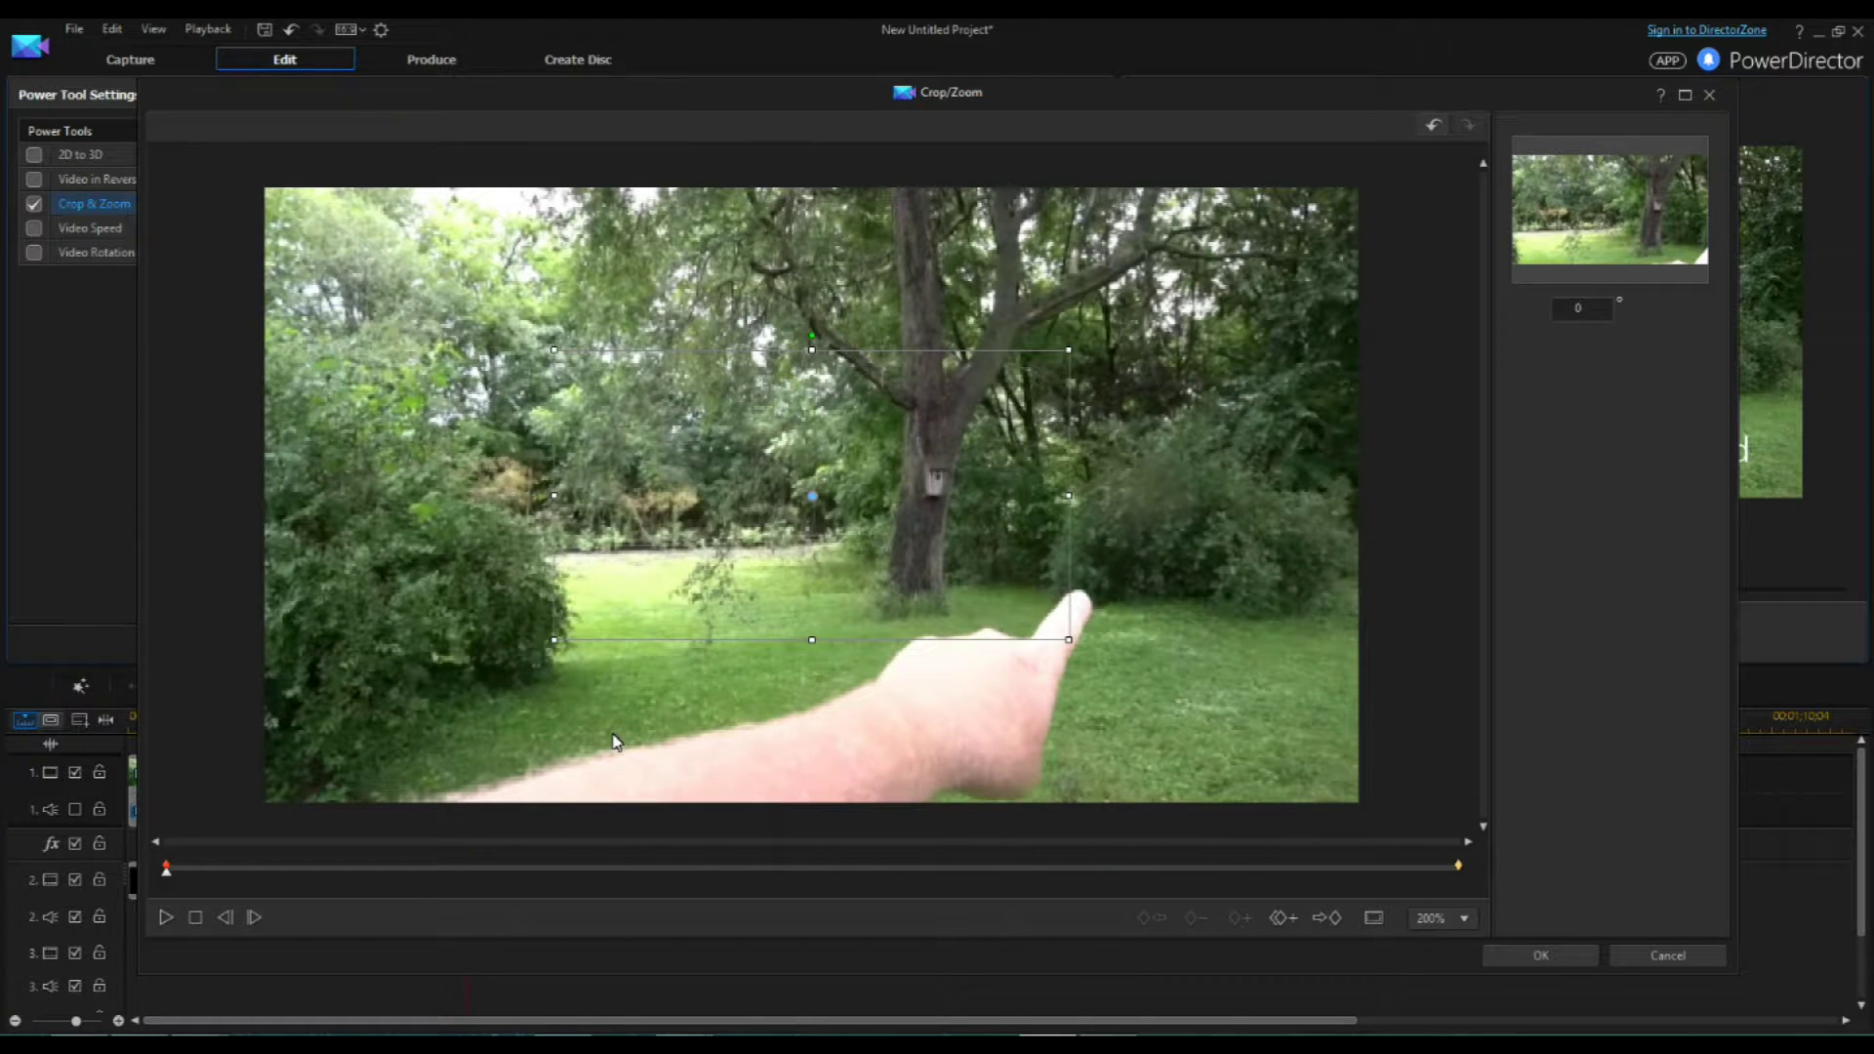
{"action": "left_click_drag", "start_coordinate": [818, 502], "coordinate": [1088, 561]}
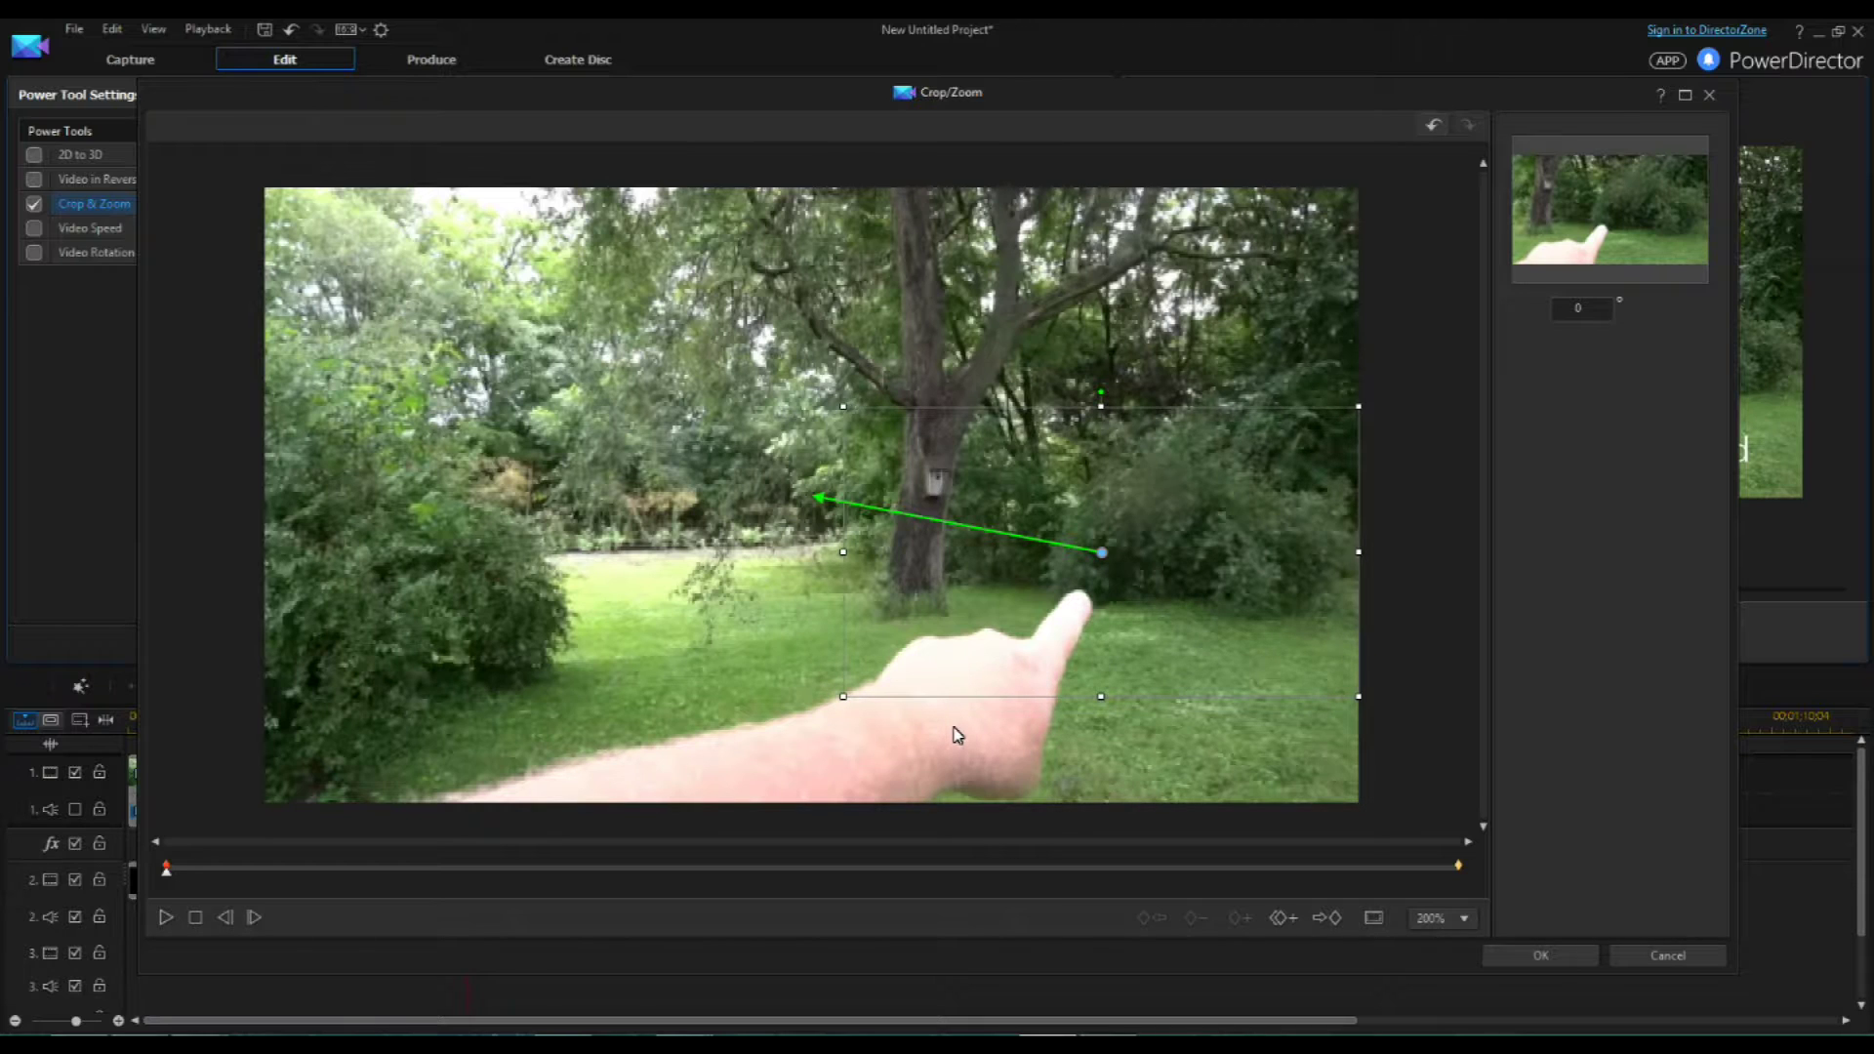
{"action": "left_click", "coordinate": [167, 917]}
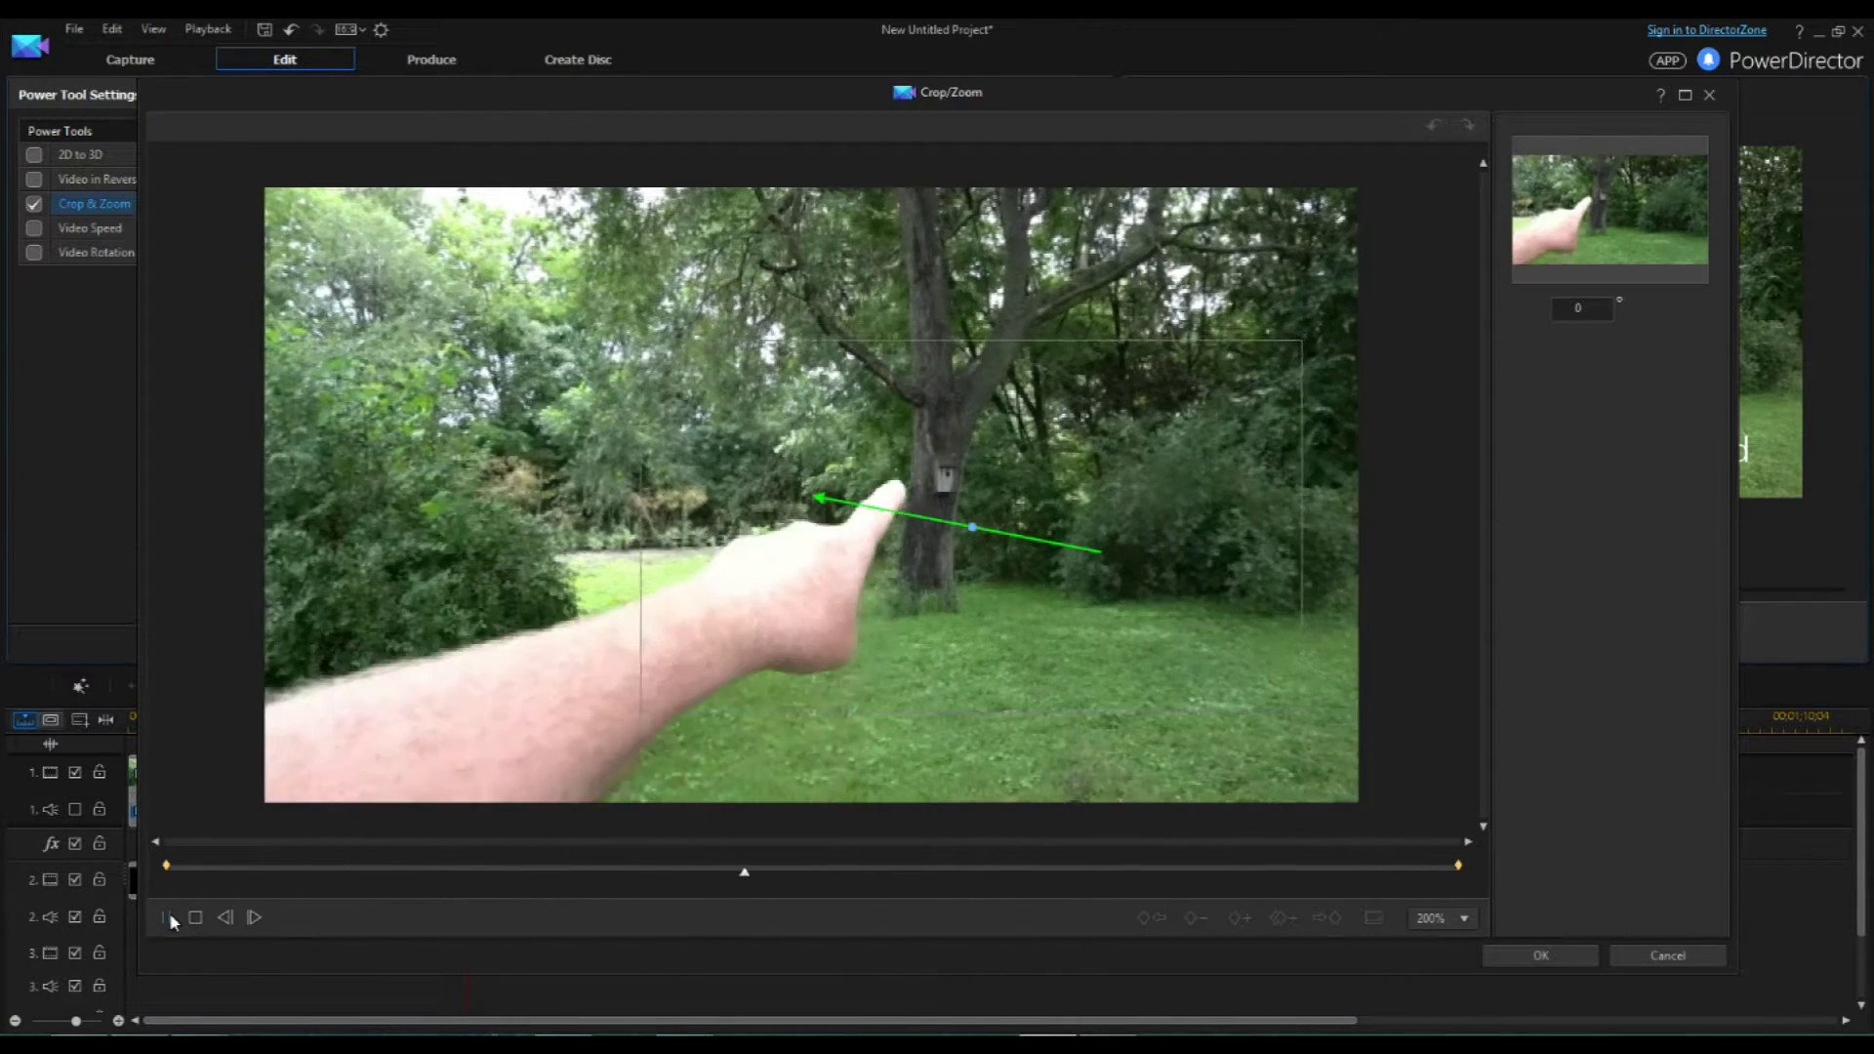
- Pause the preview near mid-clip and add a duplicated keyframe at that moment
{"action": "left_click", "coordinate": [170, 918]}
{"action": "left_click", "coordinate": [170, 918]}
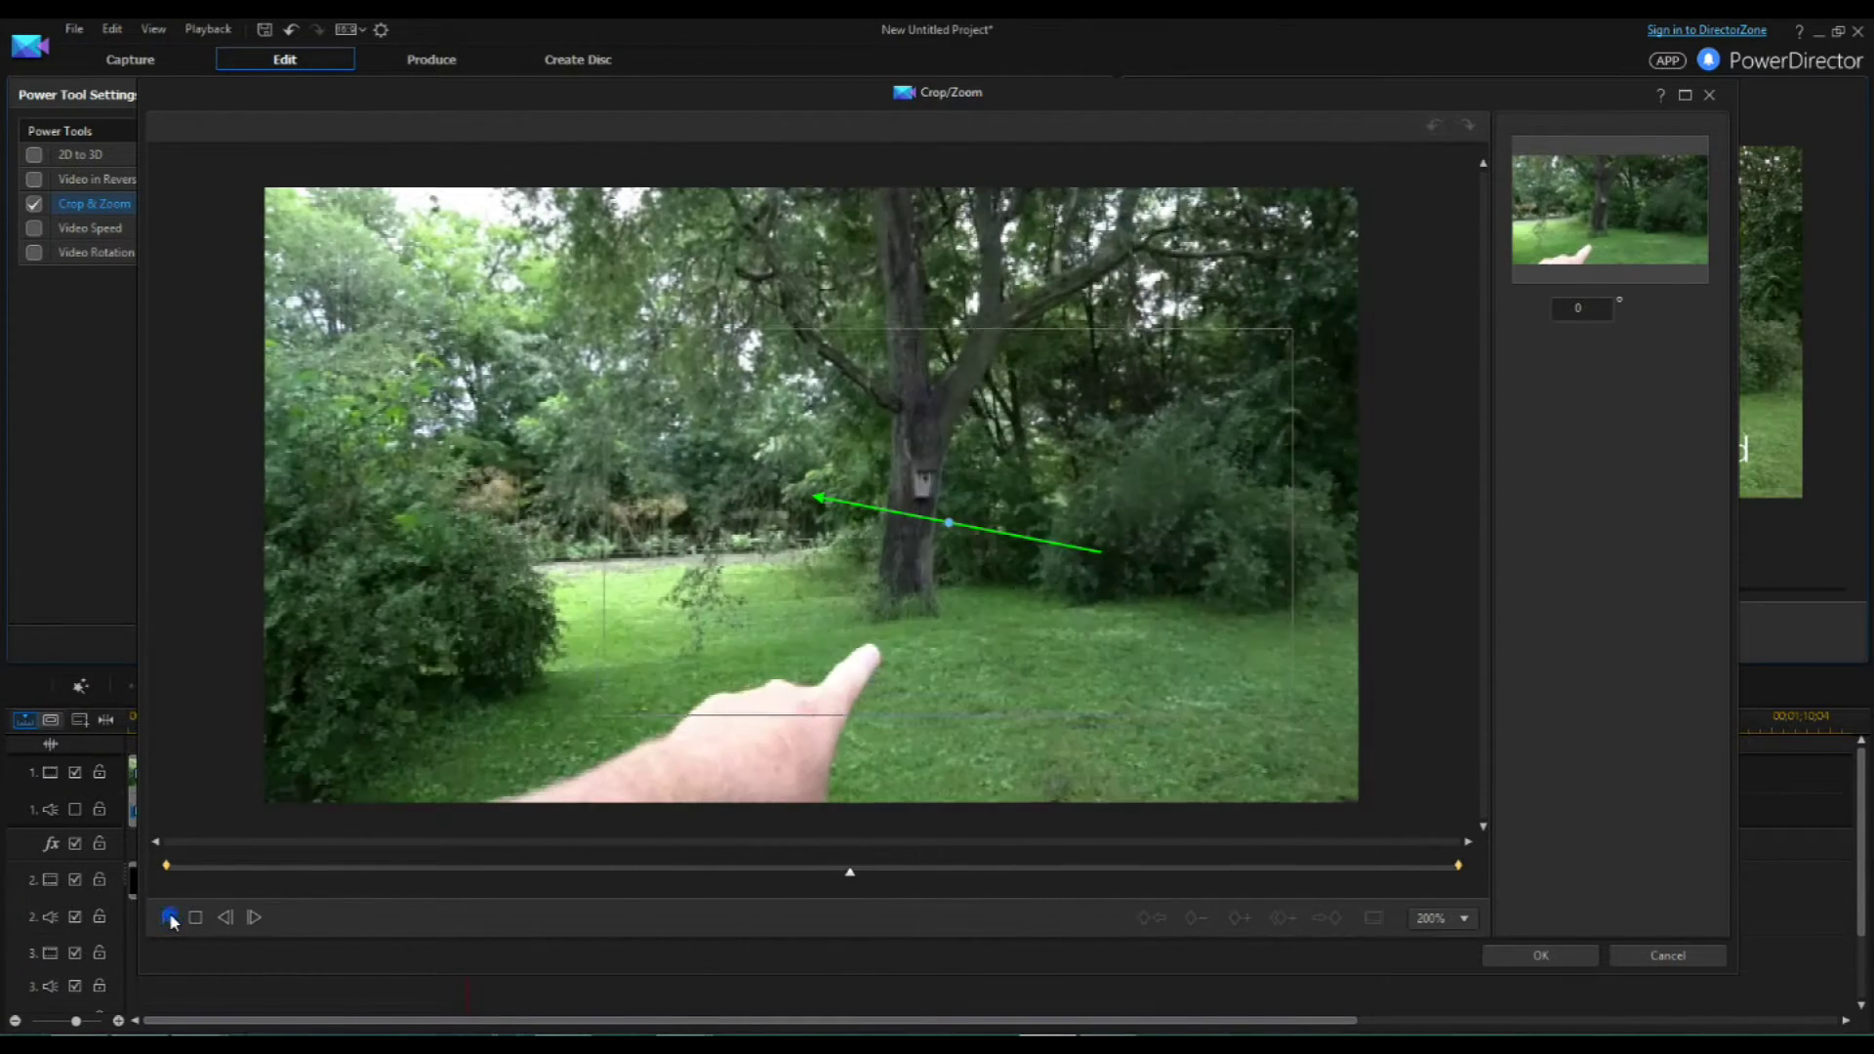
{"action": "left_click", "coordinate": [170, 917]}
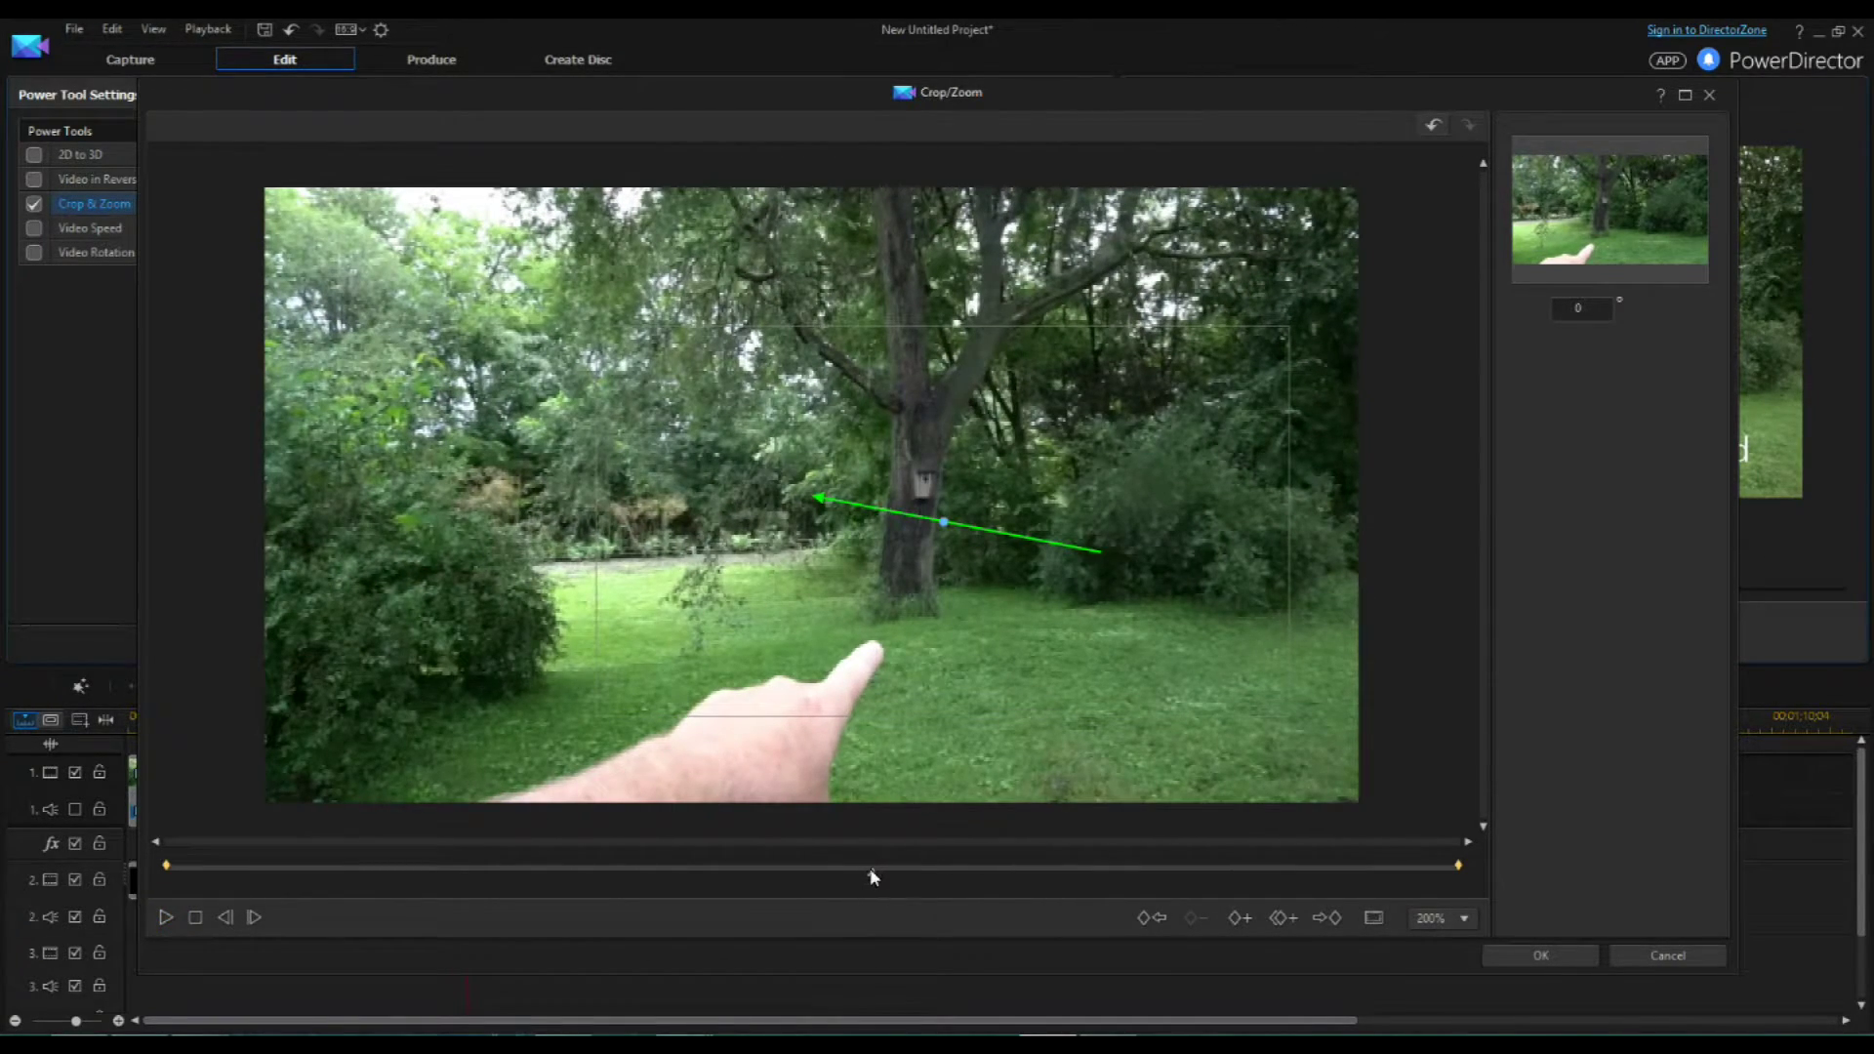
{"action": "left_click", "coordinate": [845, 868]}
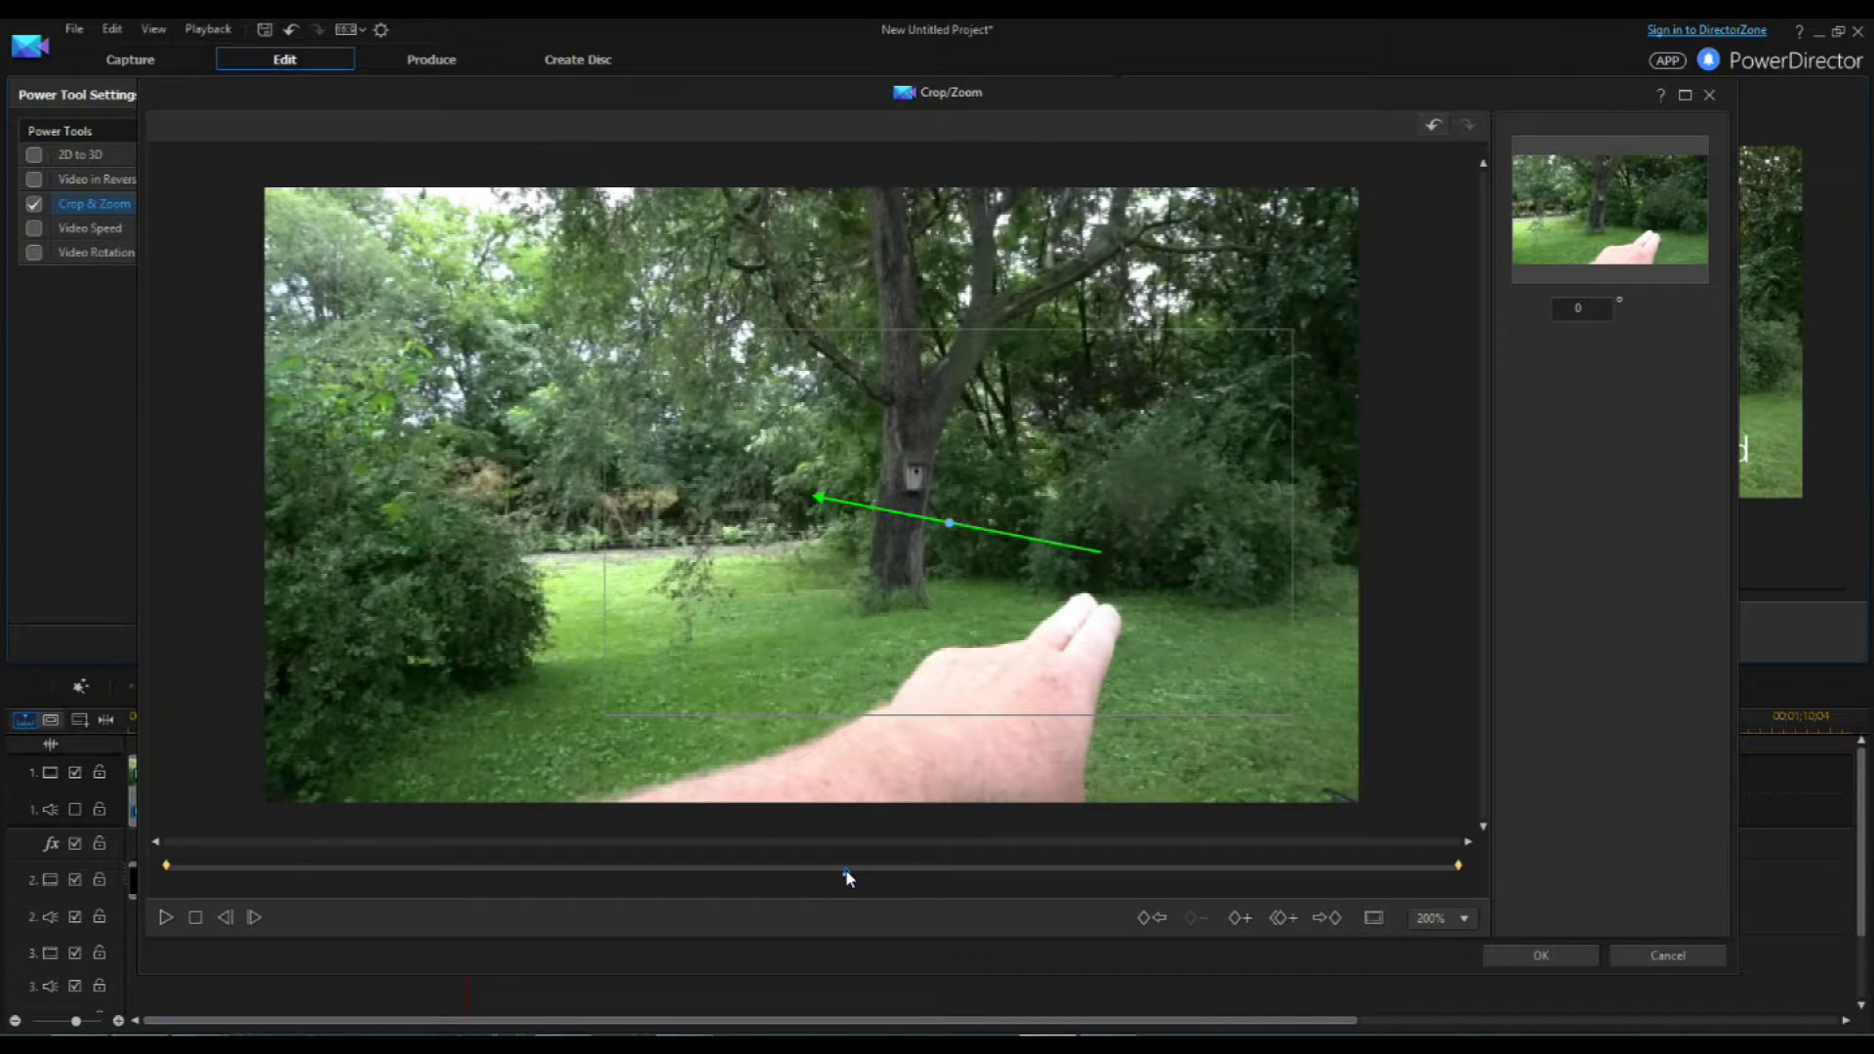
{"action": "left_click", "coordinate": [832, 868]}
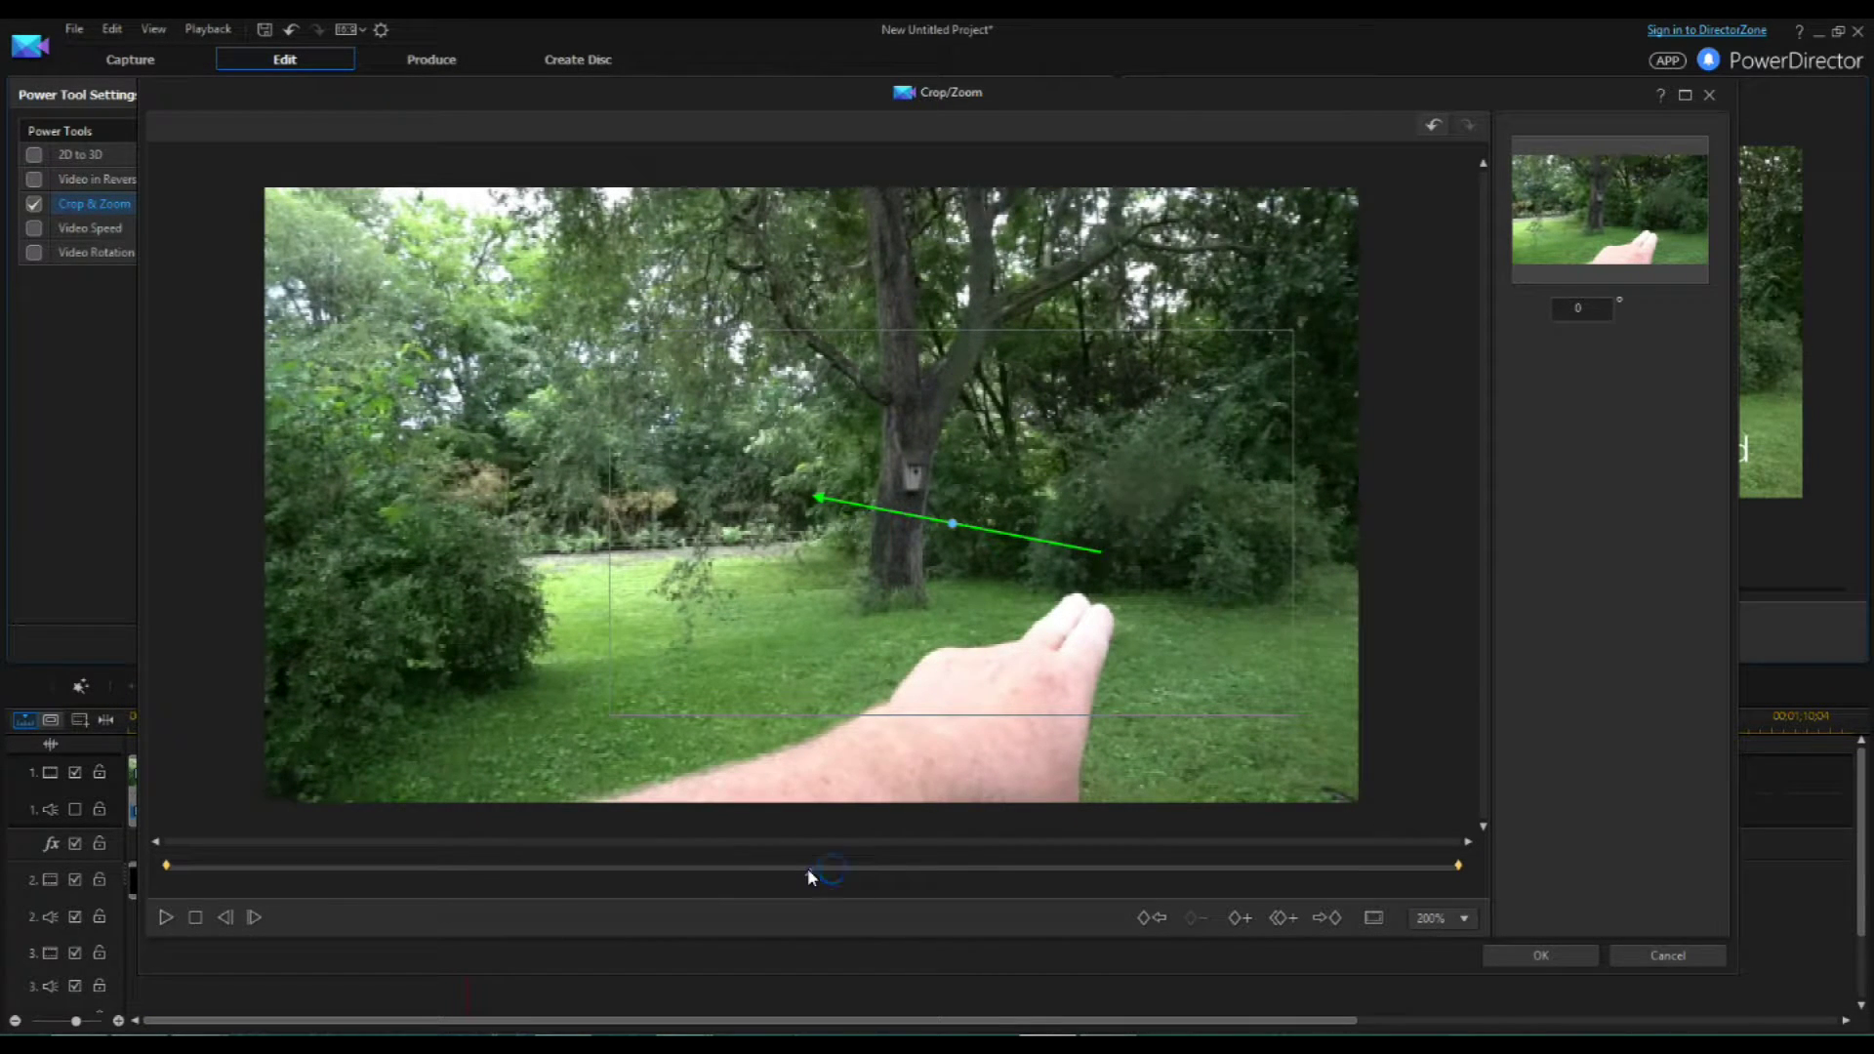
{"action": "left_click", "coordinate": [806, 869]}
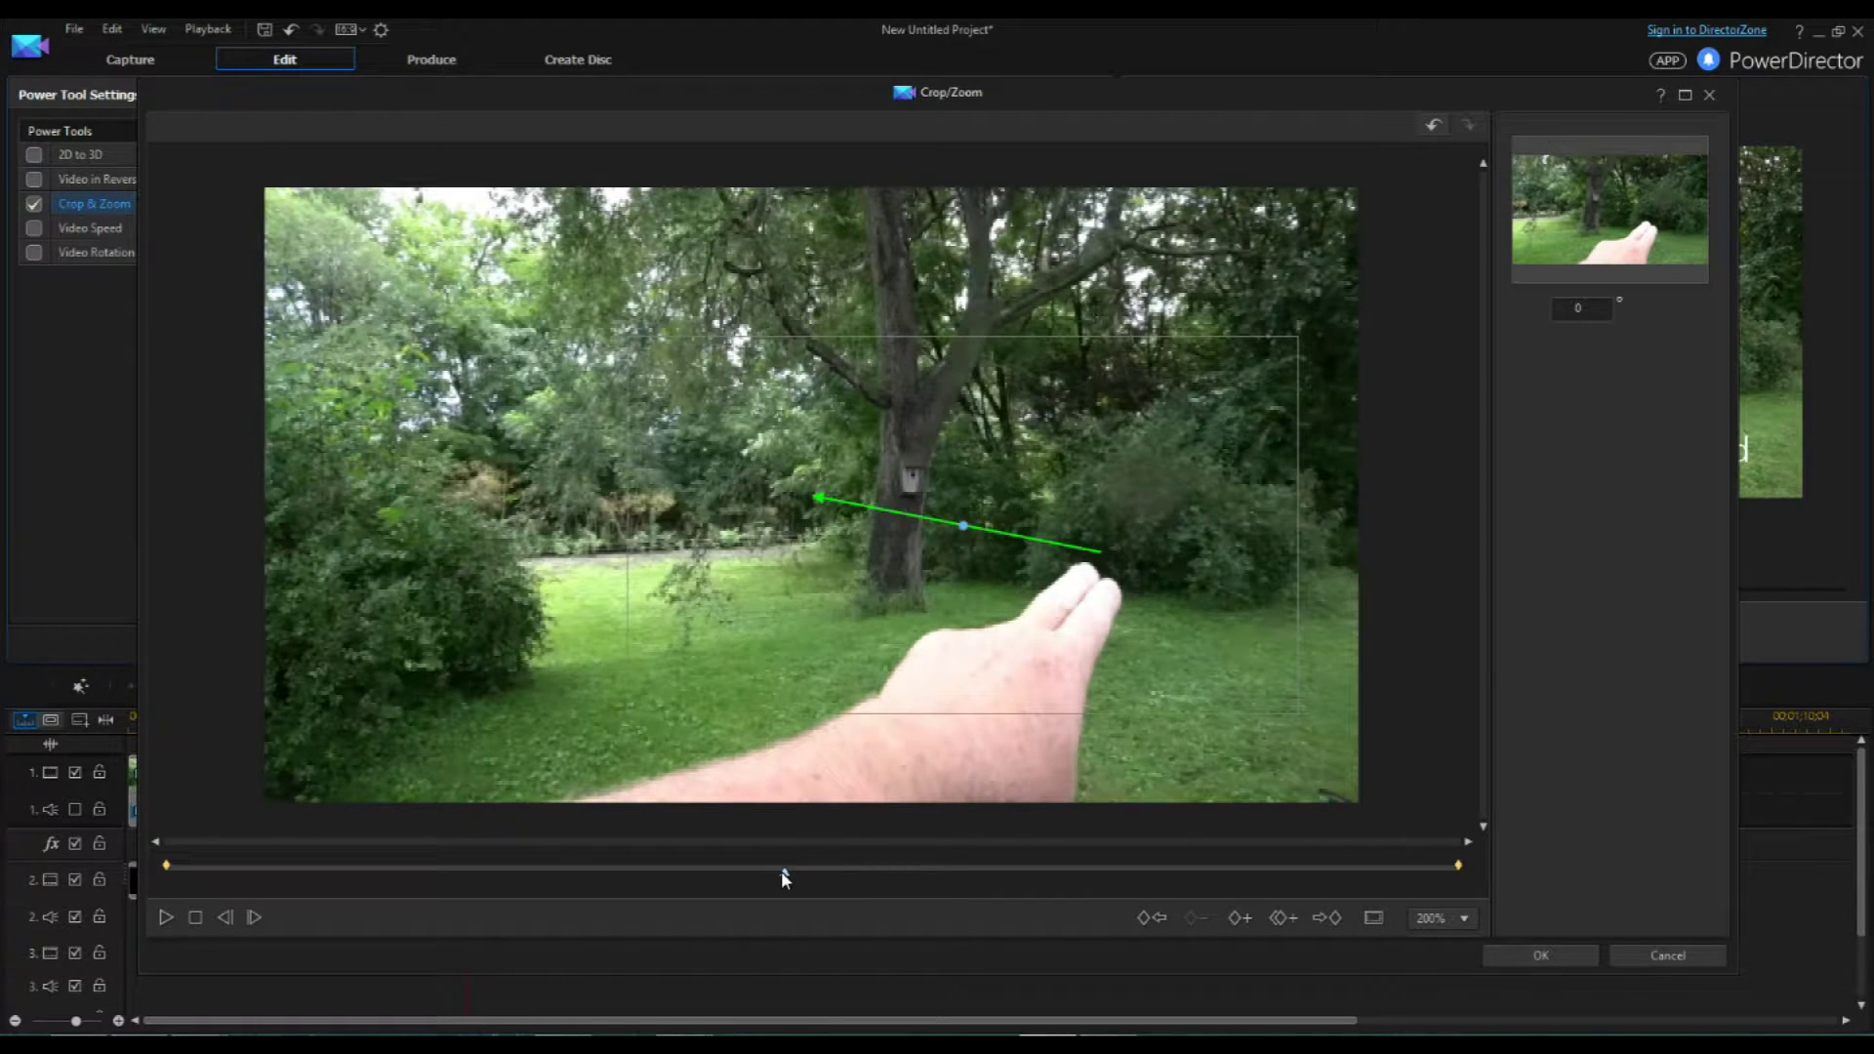
{"action": "left_click", "coordinate": [1281, 918]}
{"action": "left_click", "coordinate": [1313, 925]}
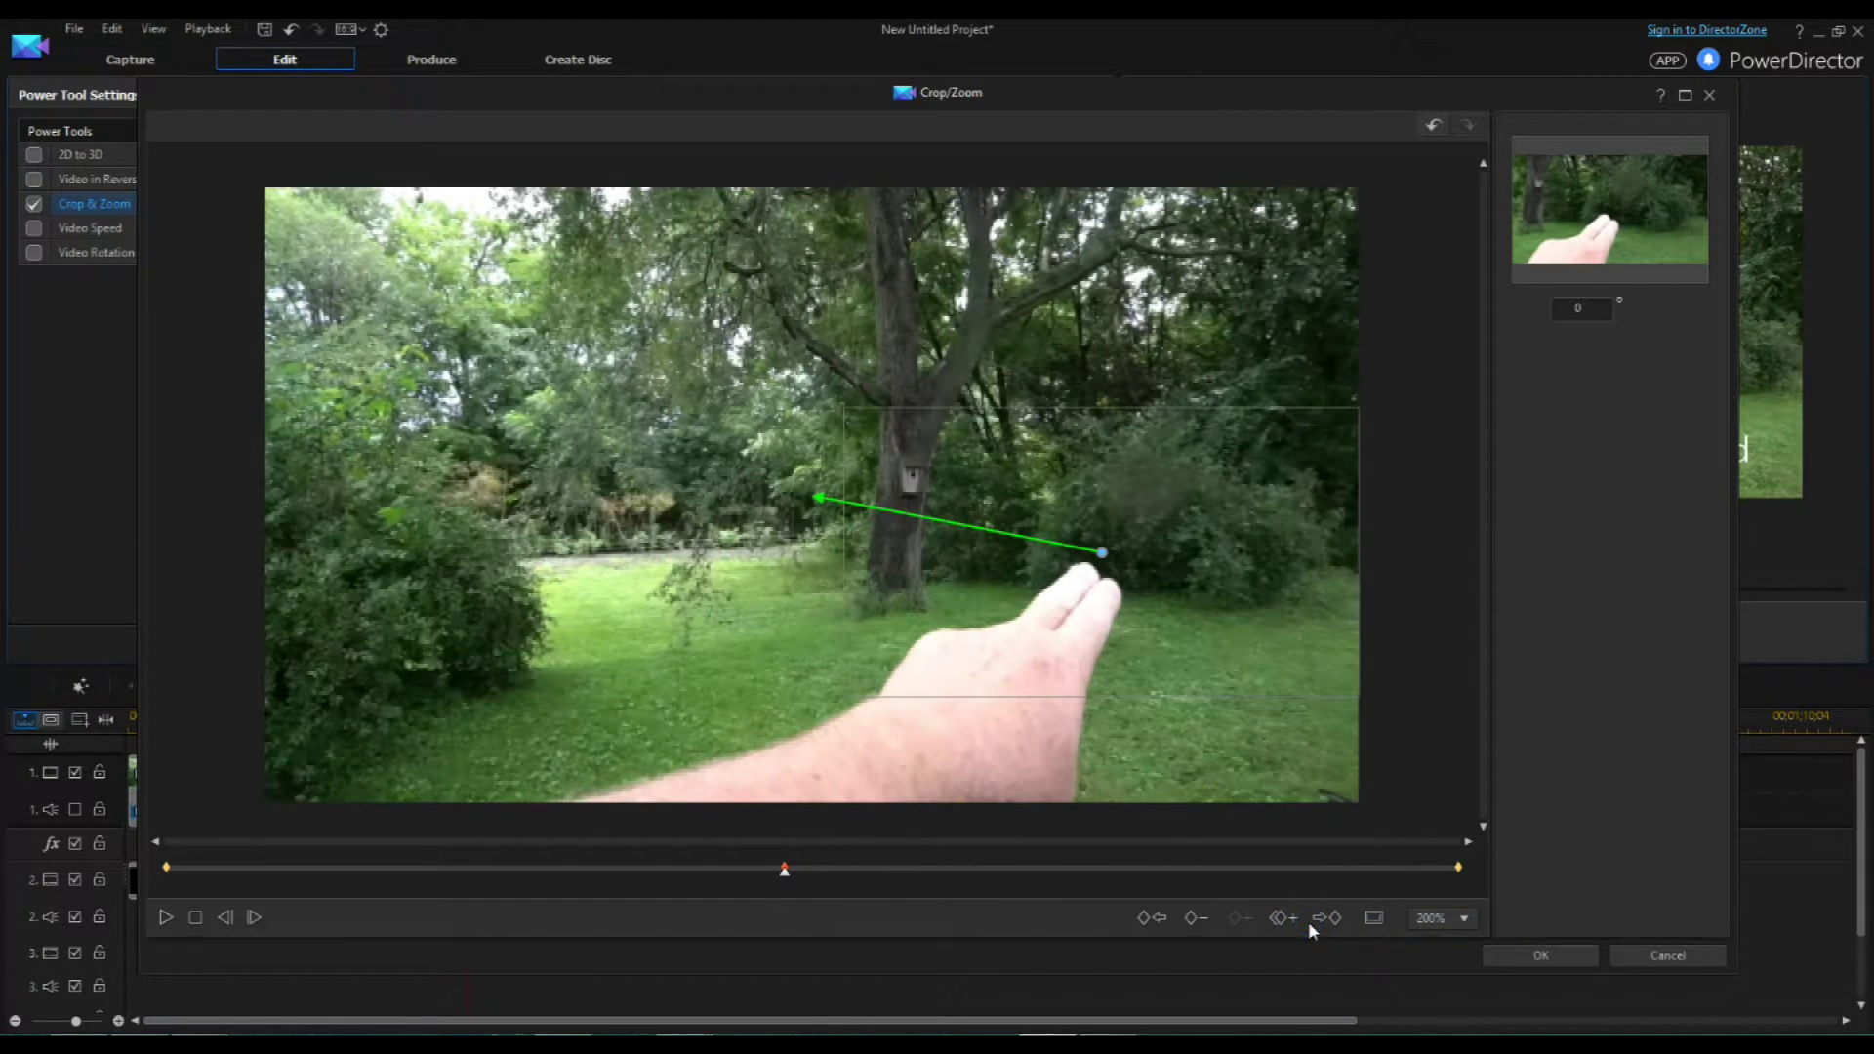
- Replay the pan from the new keyframe and move the playhead slightly later
{"action": "left_click", "coordinate": [167, 918]}
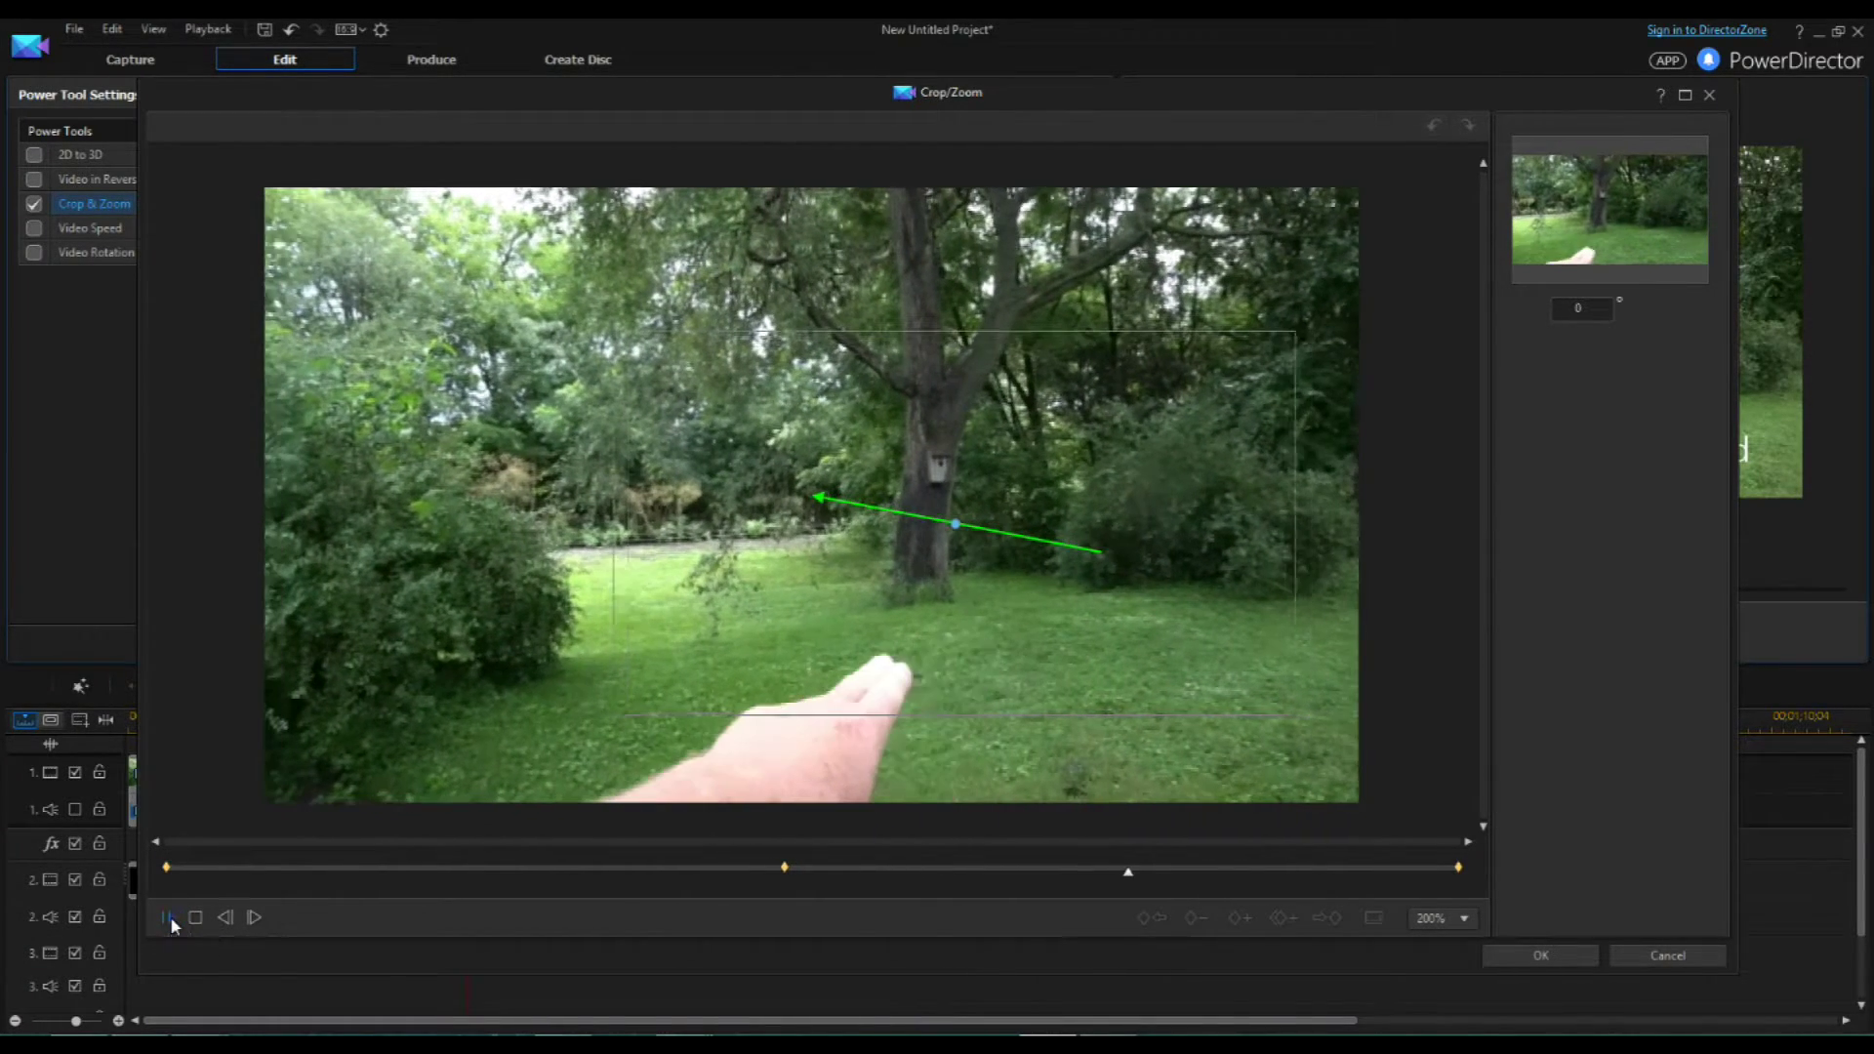
{"action": "left_click", "coordinate": [168, 918]}
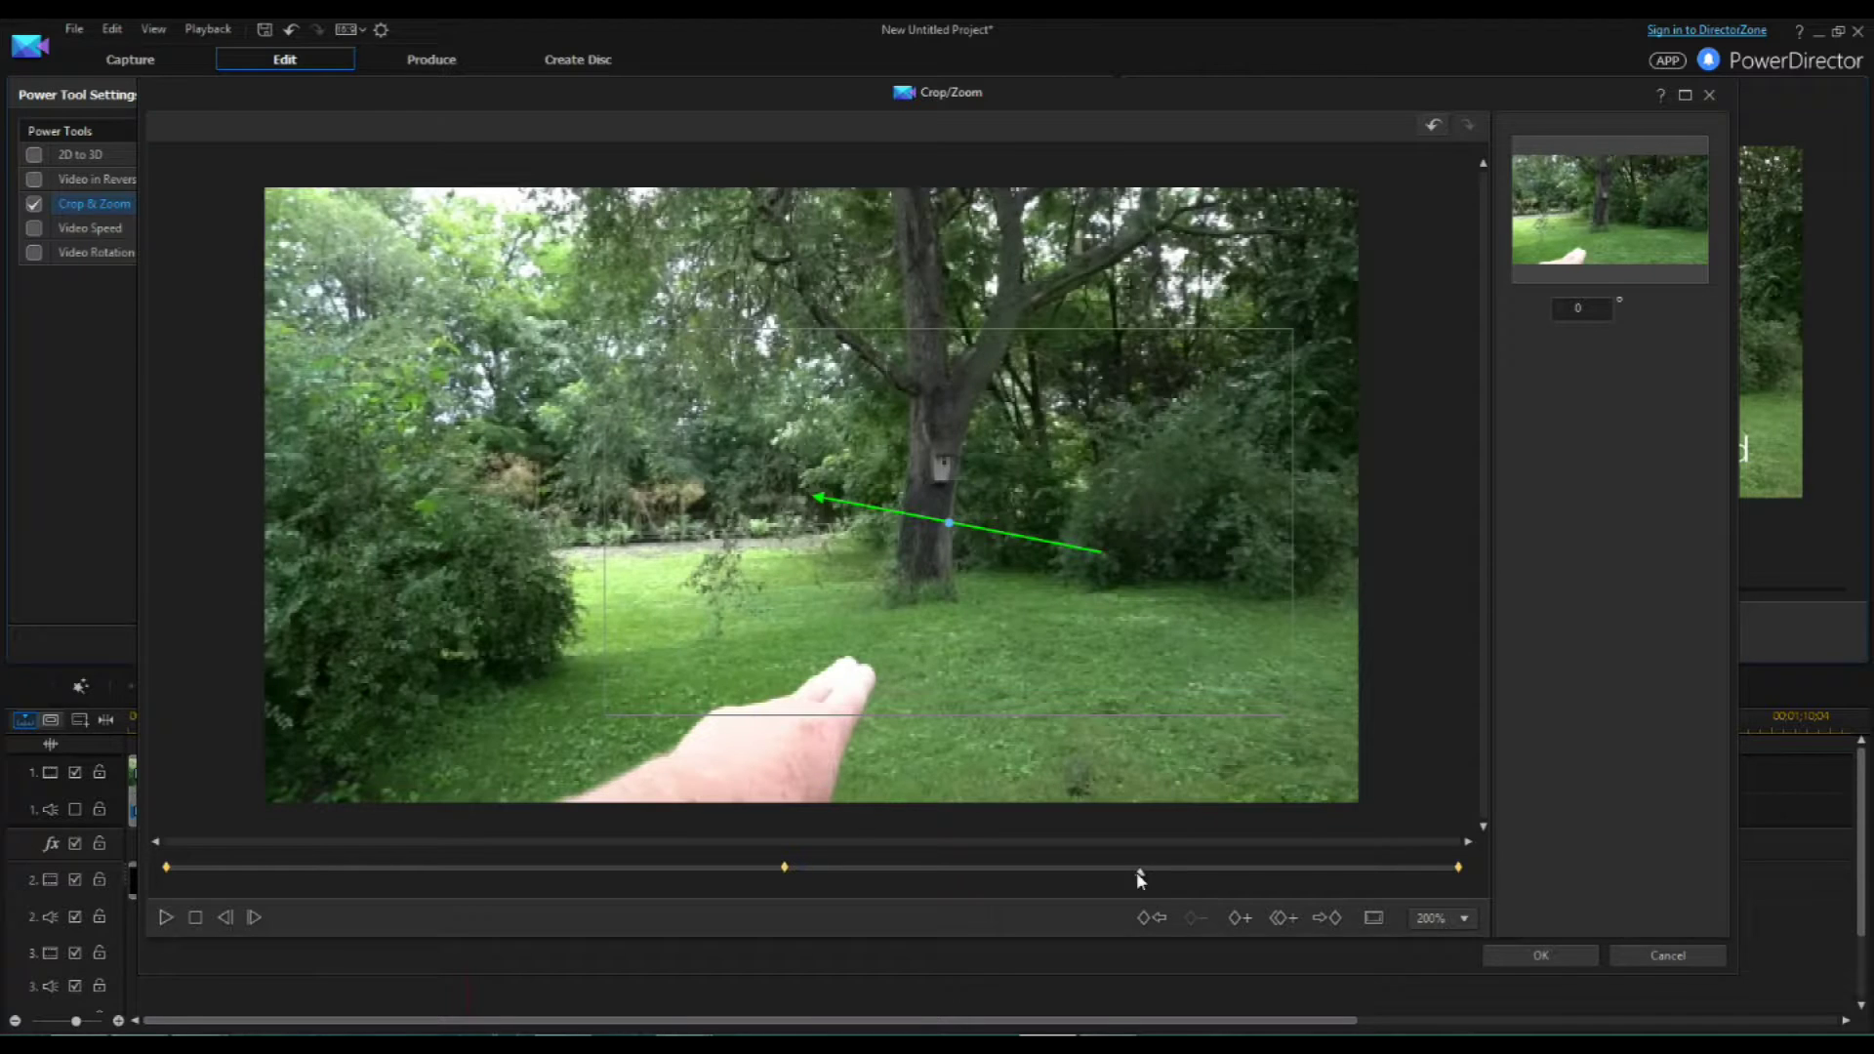
{"action": "left_click_drag", "start_coordinate": [1139, 871], "coordinate": [1155, 869]}
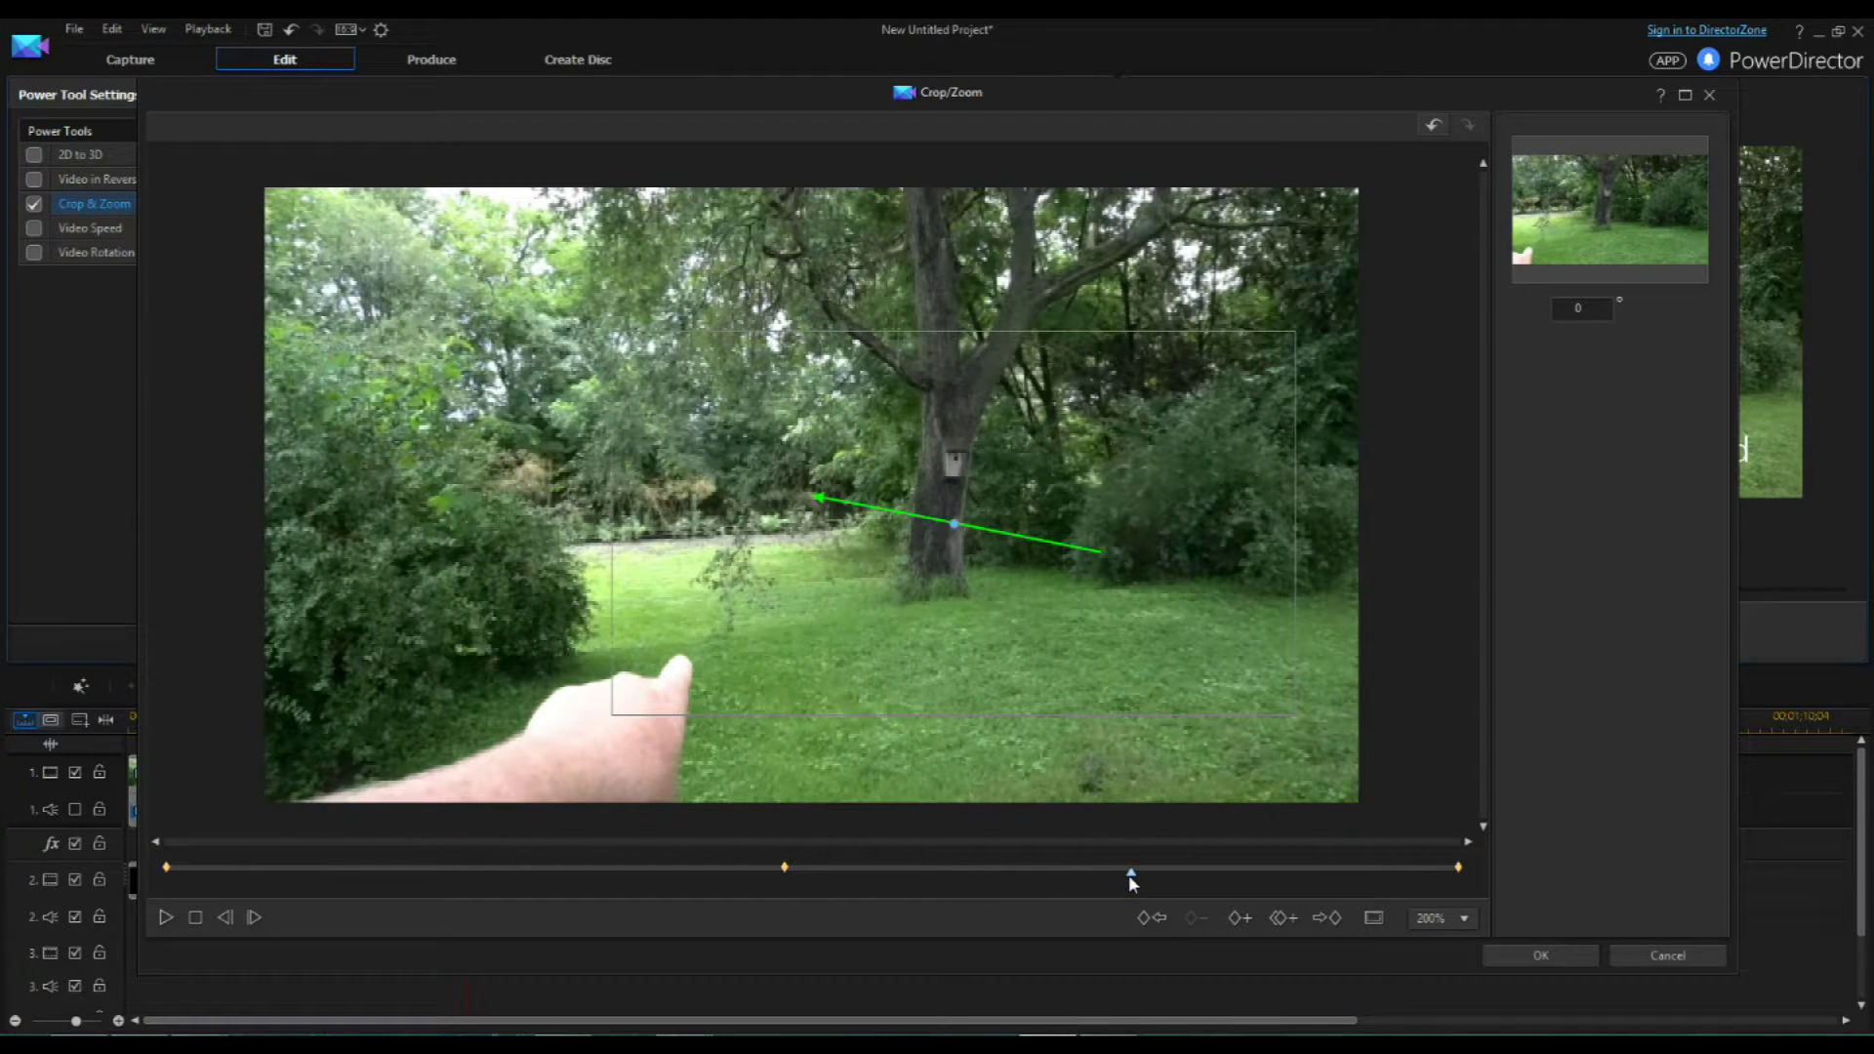
{"action": "left_click", "coordinate": [1279, 920]}
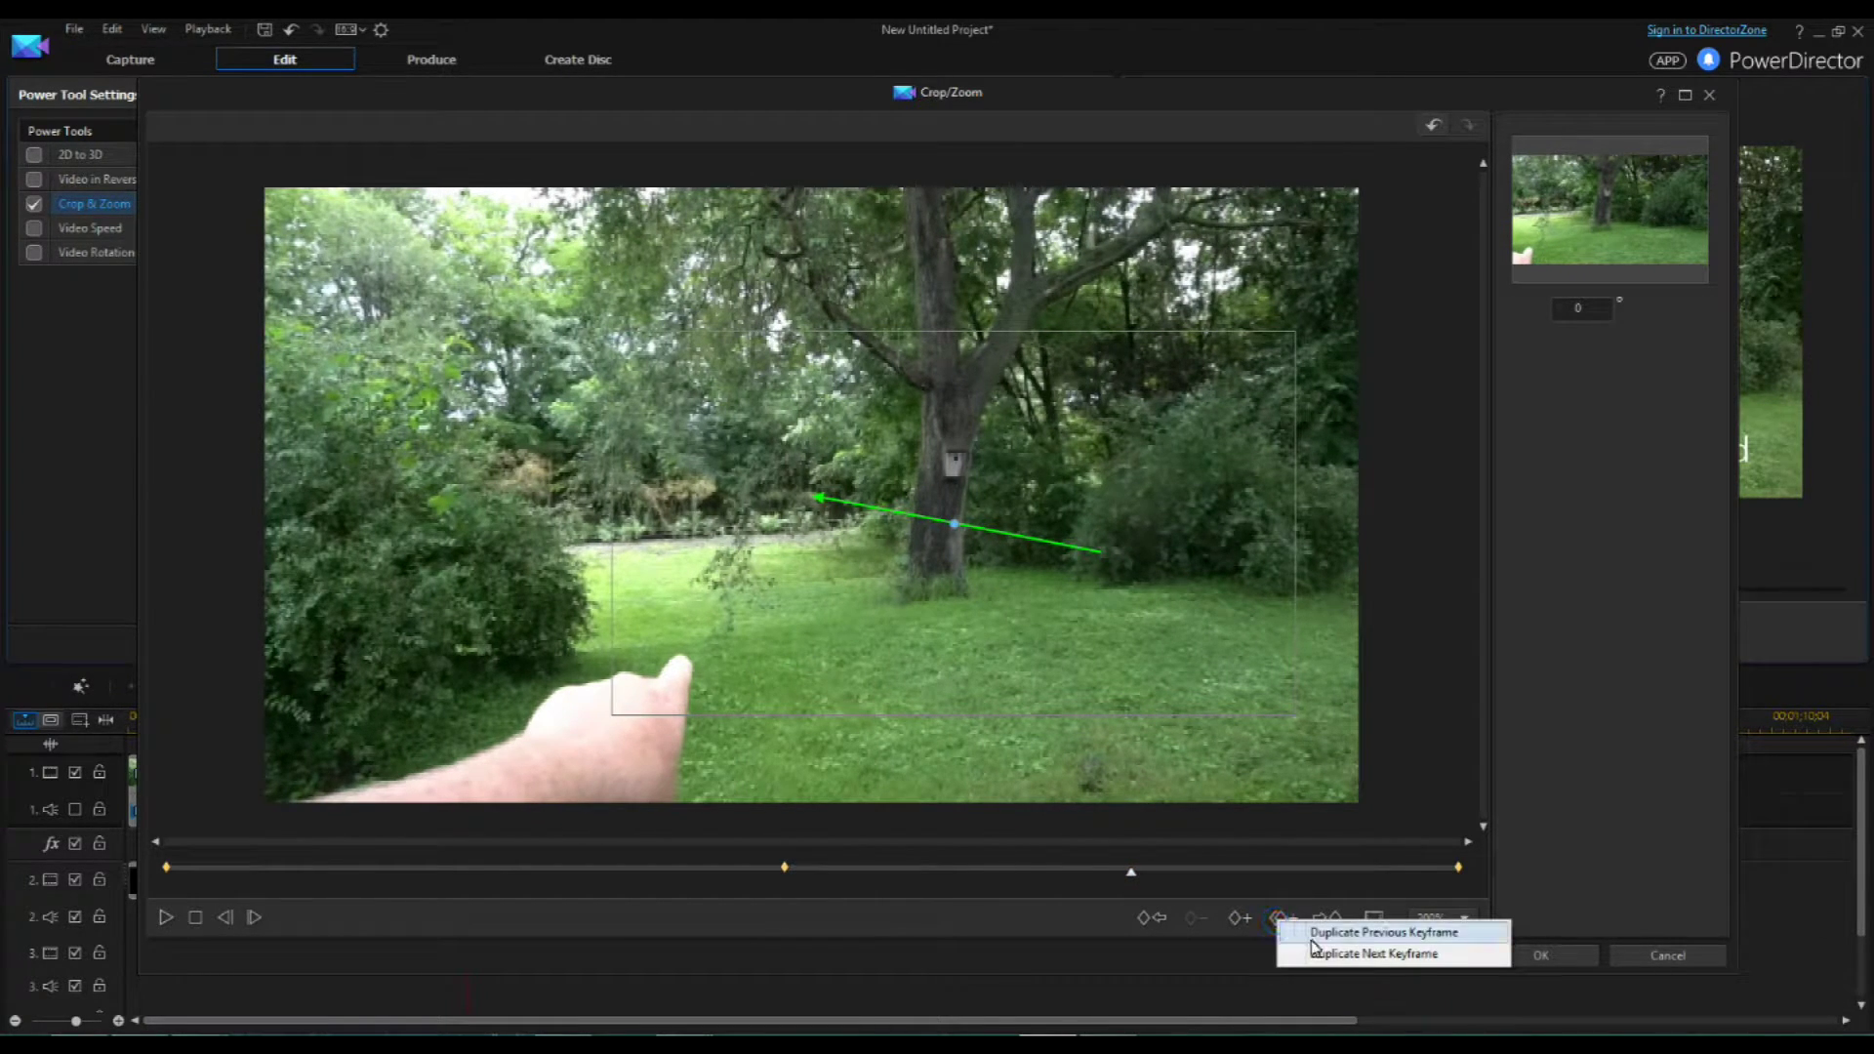
- Make the last keyframe a copy of the previous keyframe's crop on the right-hand bush
{"action": "left_click", "coordinate": [1298, 930]}
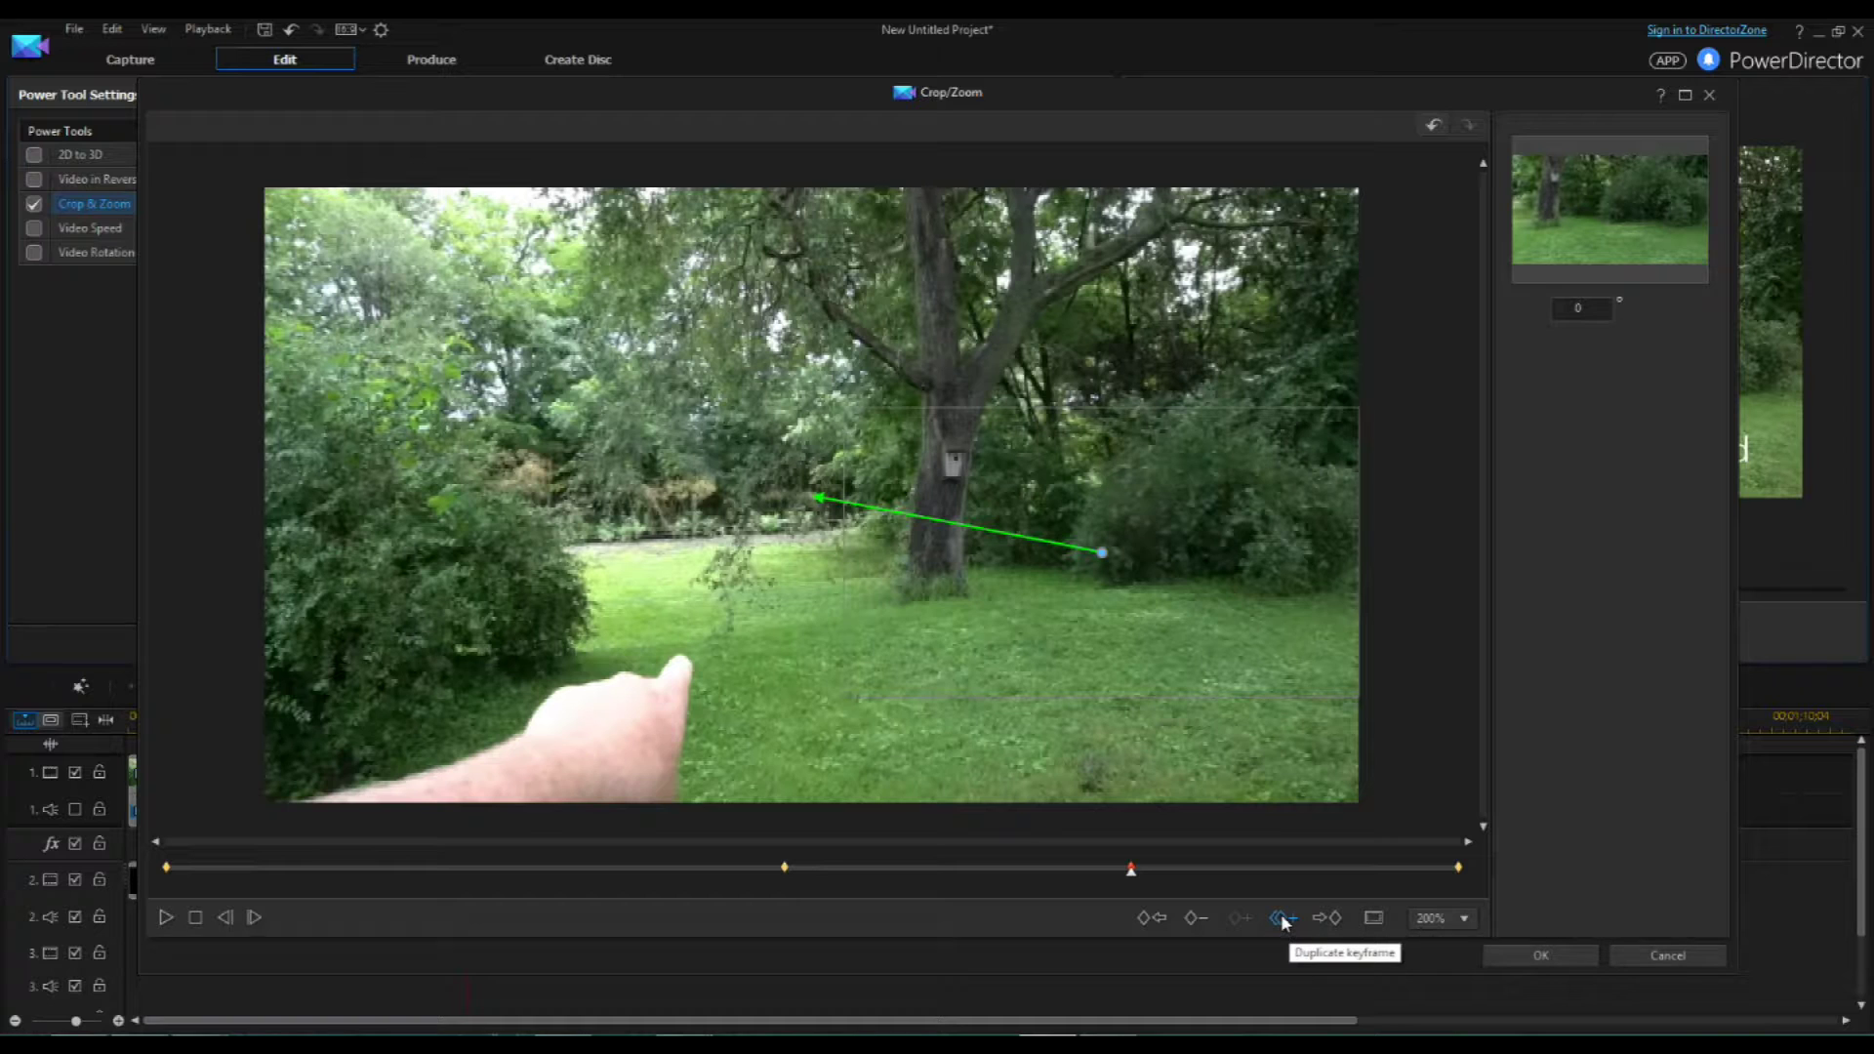
{"action": "left_click", "coordinate": [1283, 923]}
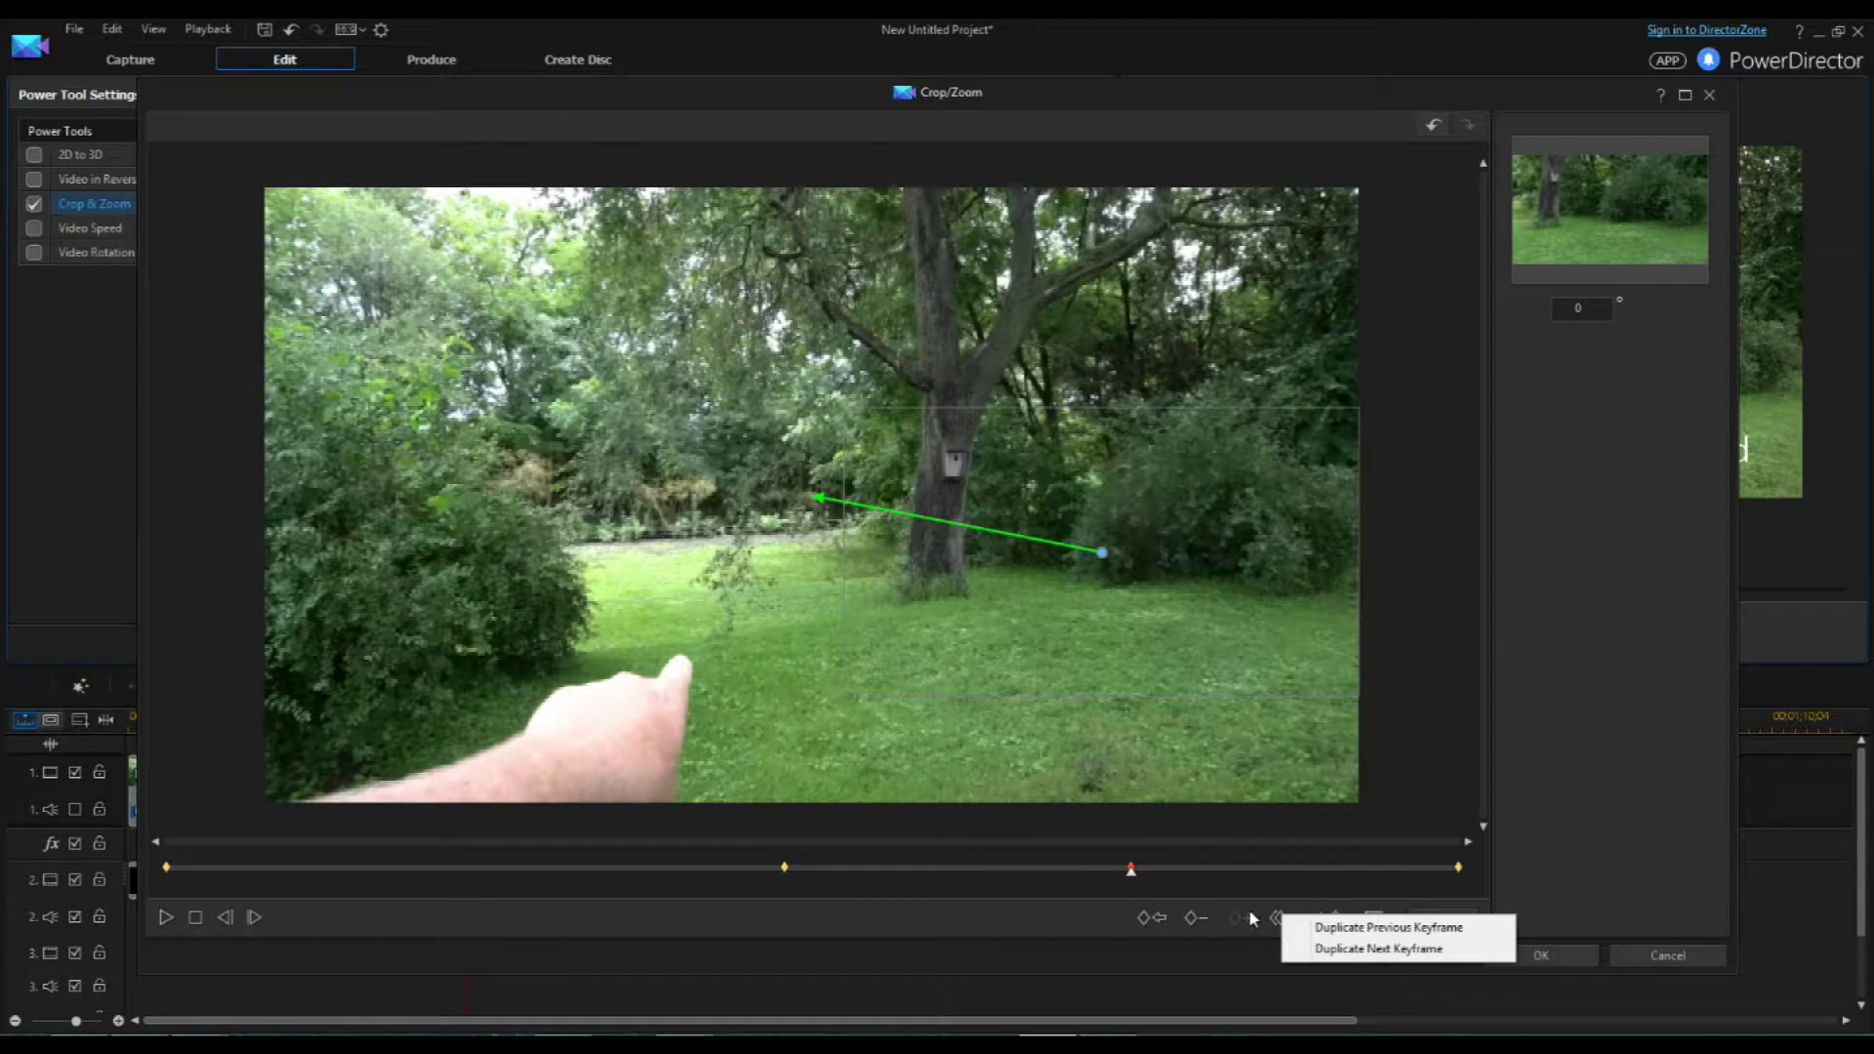
{"action": "left_click", "coordinate": [1327, 917]}
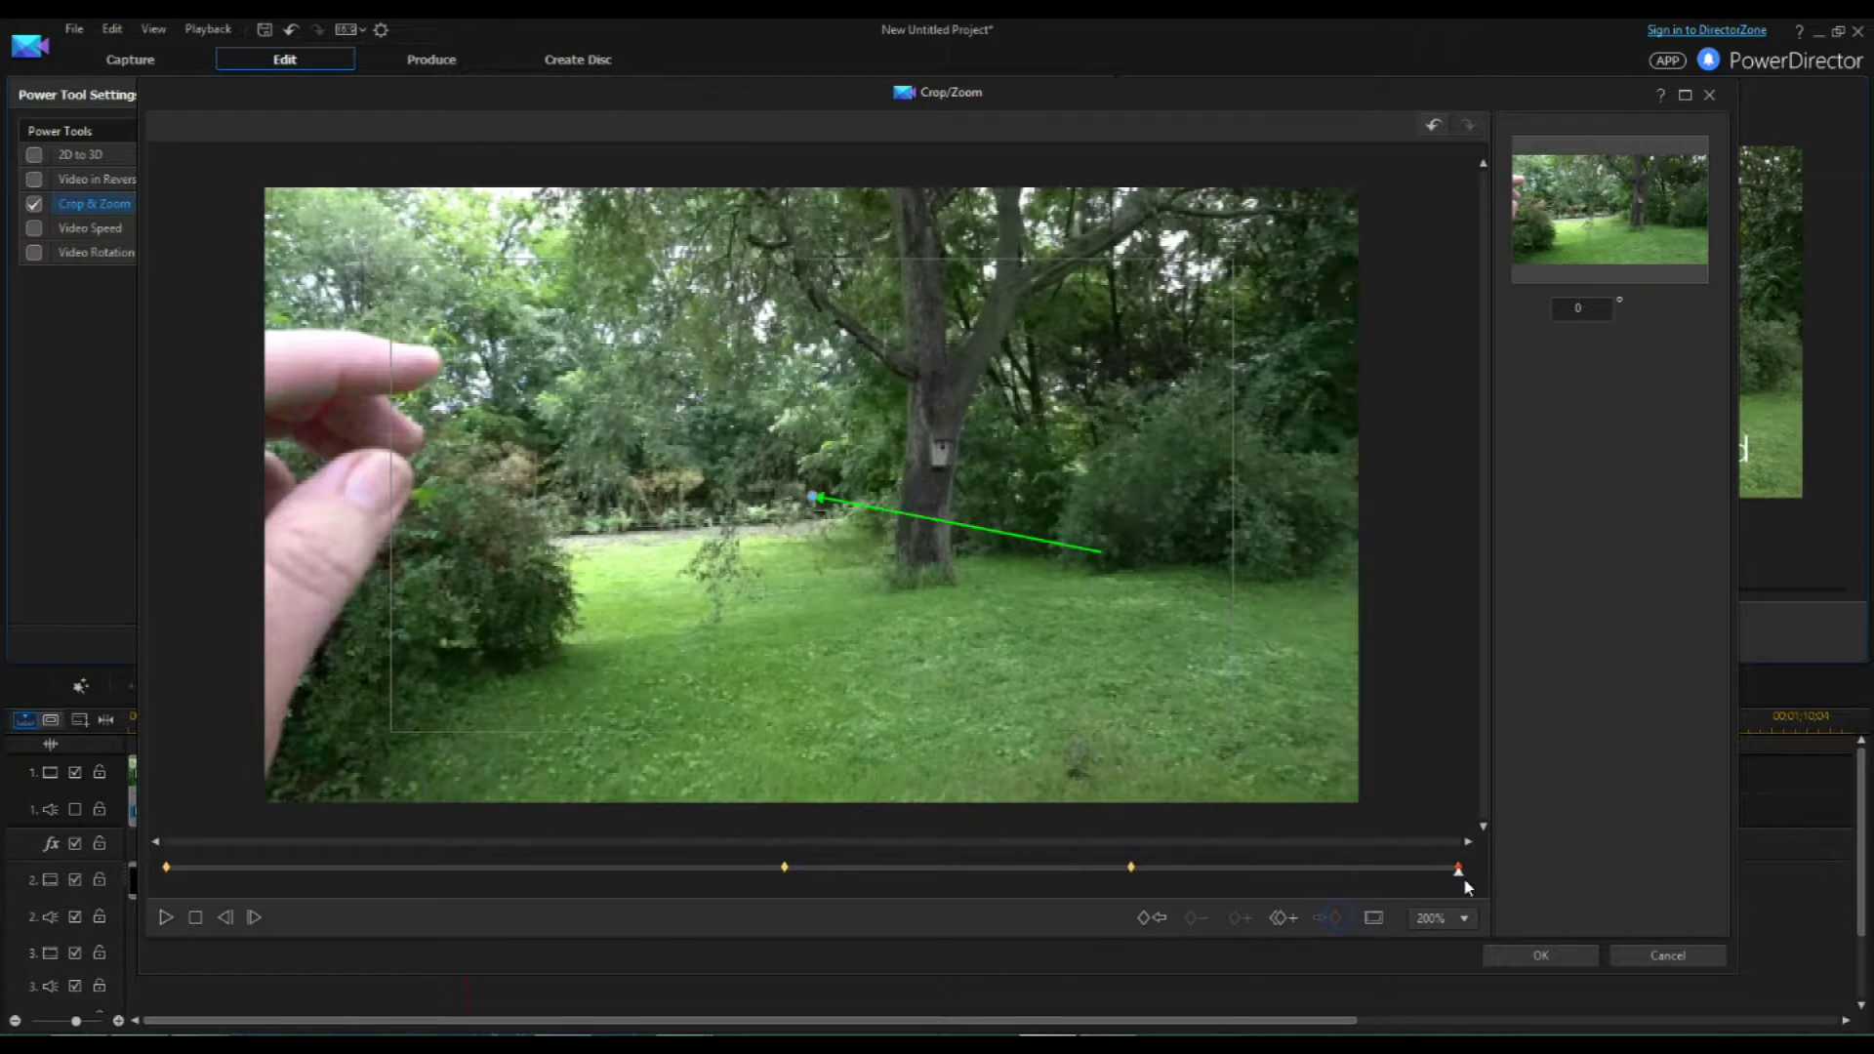
{"action": "left_click", "coordinate": [1283, 922]}
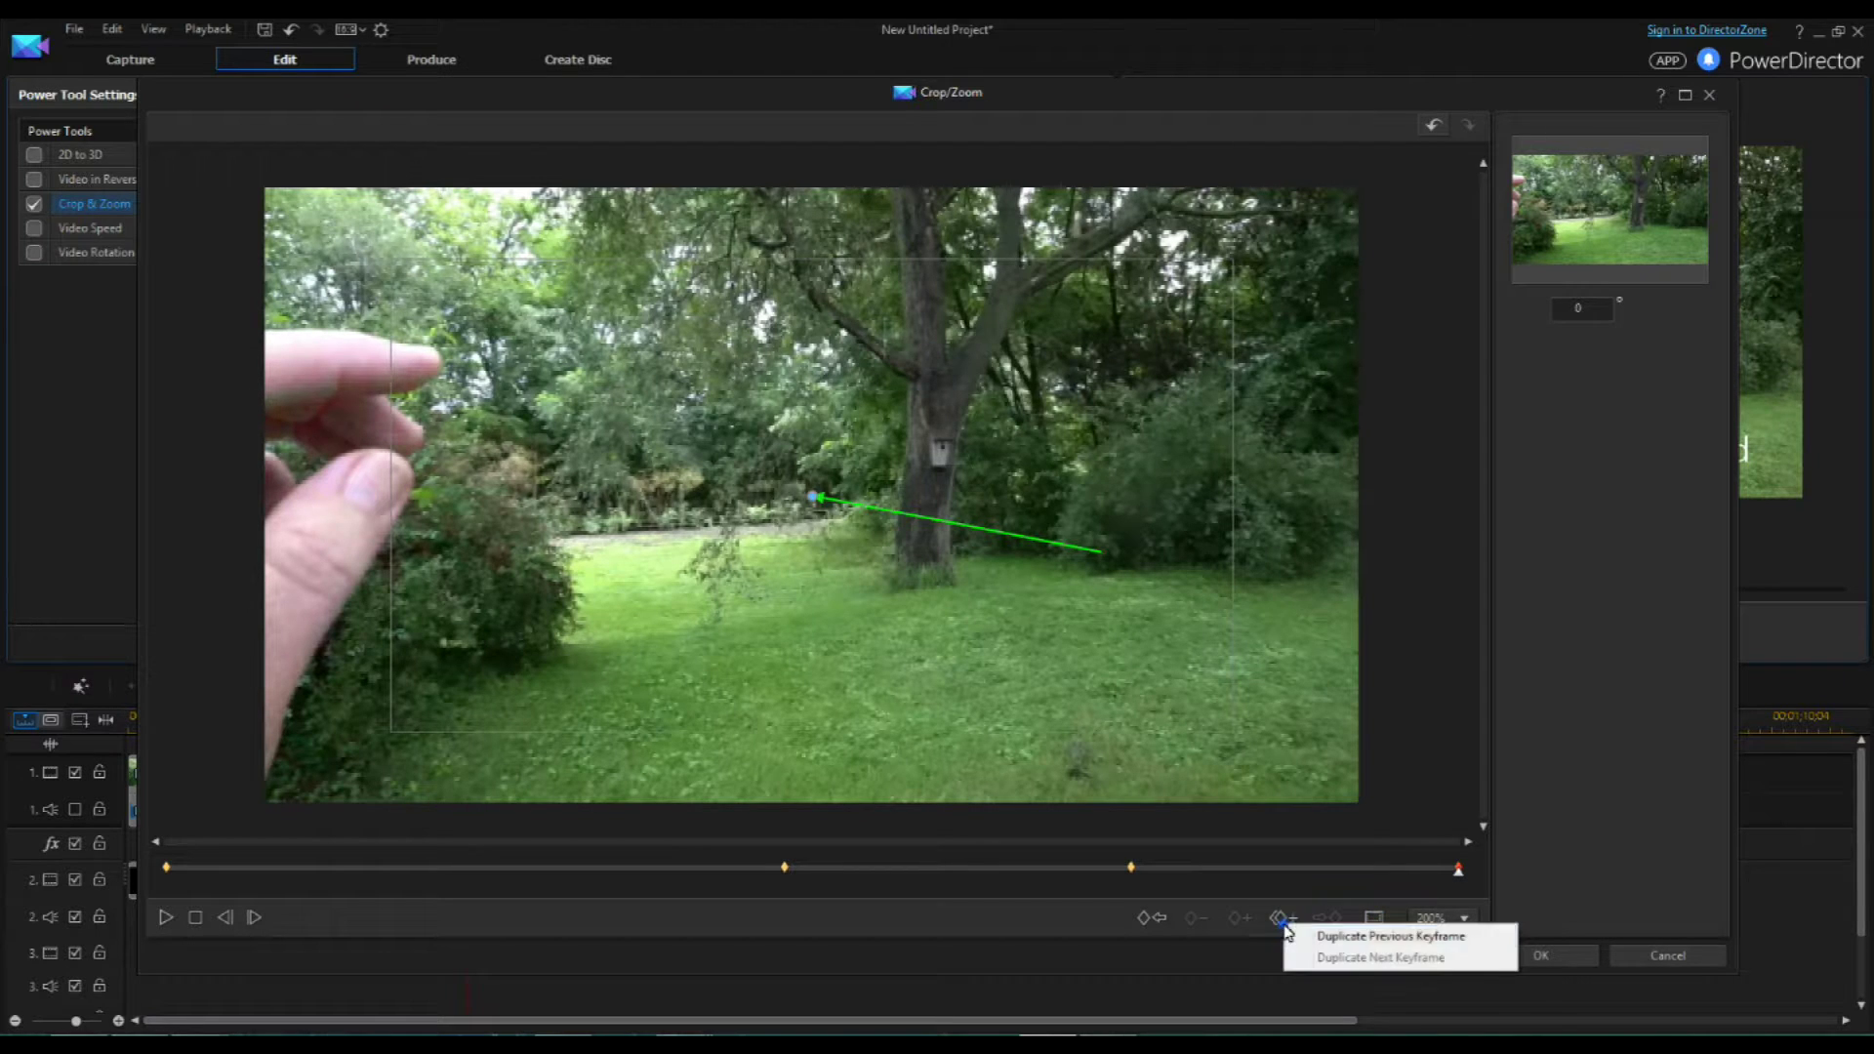
{"action": "left_click", "coordinate": [1306, 938]}
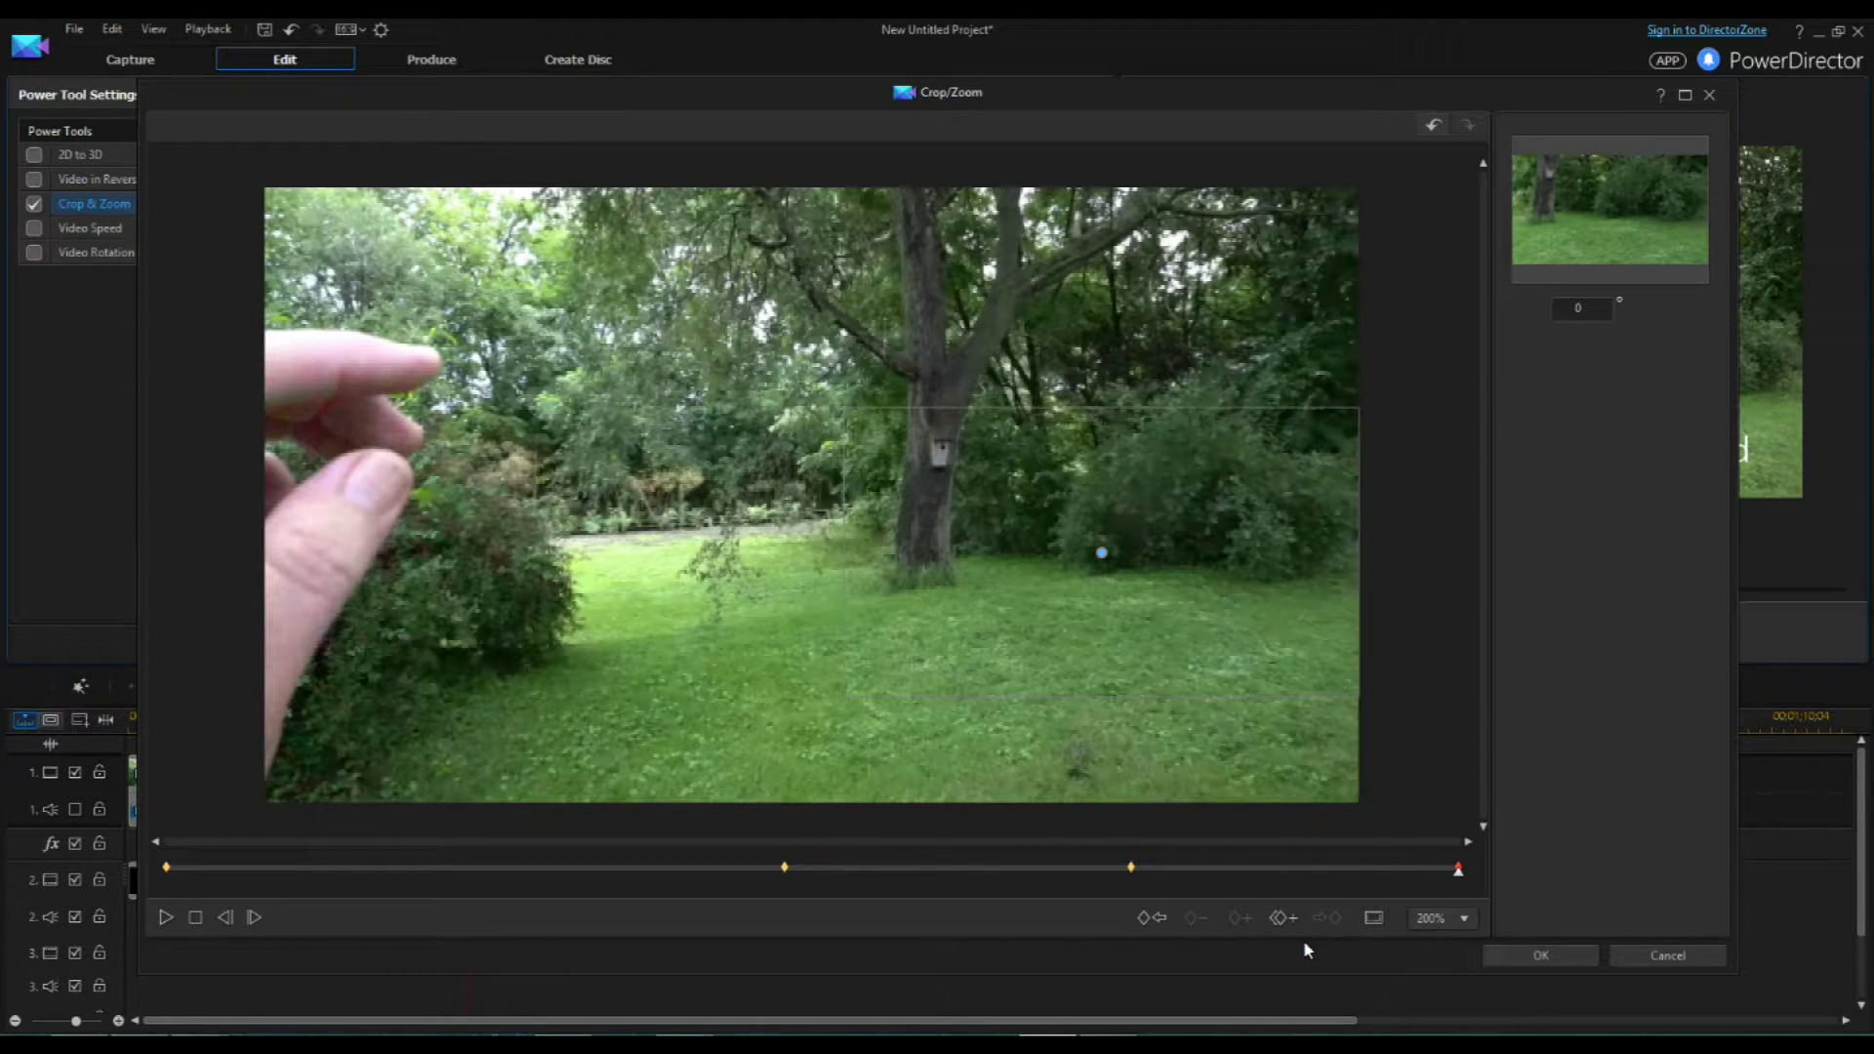
- Step back through the keyframes to the first, then forward again to the last
{"action": "left_click", "coordinate": [1147, 919]}
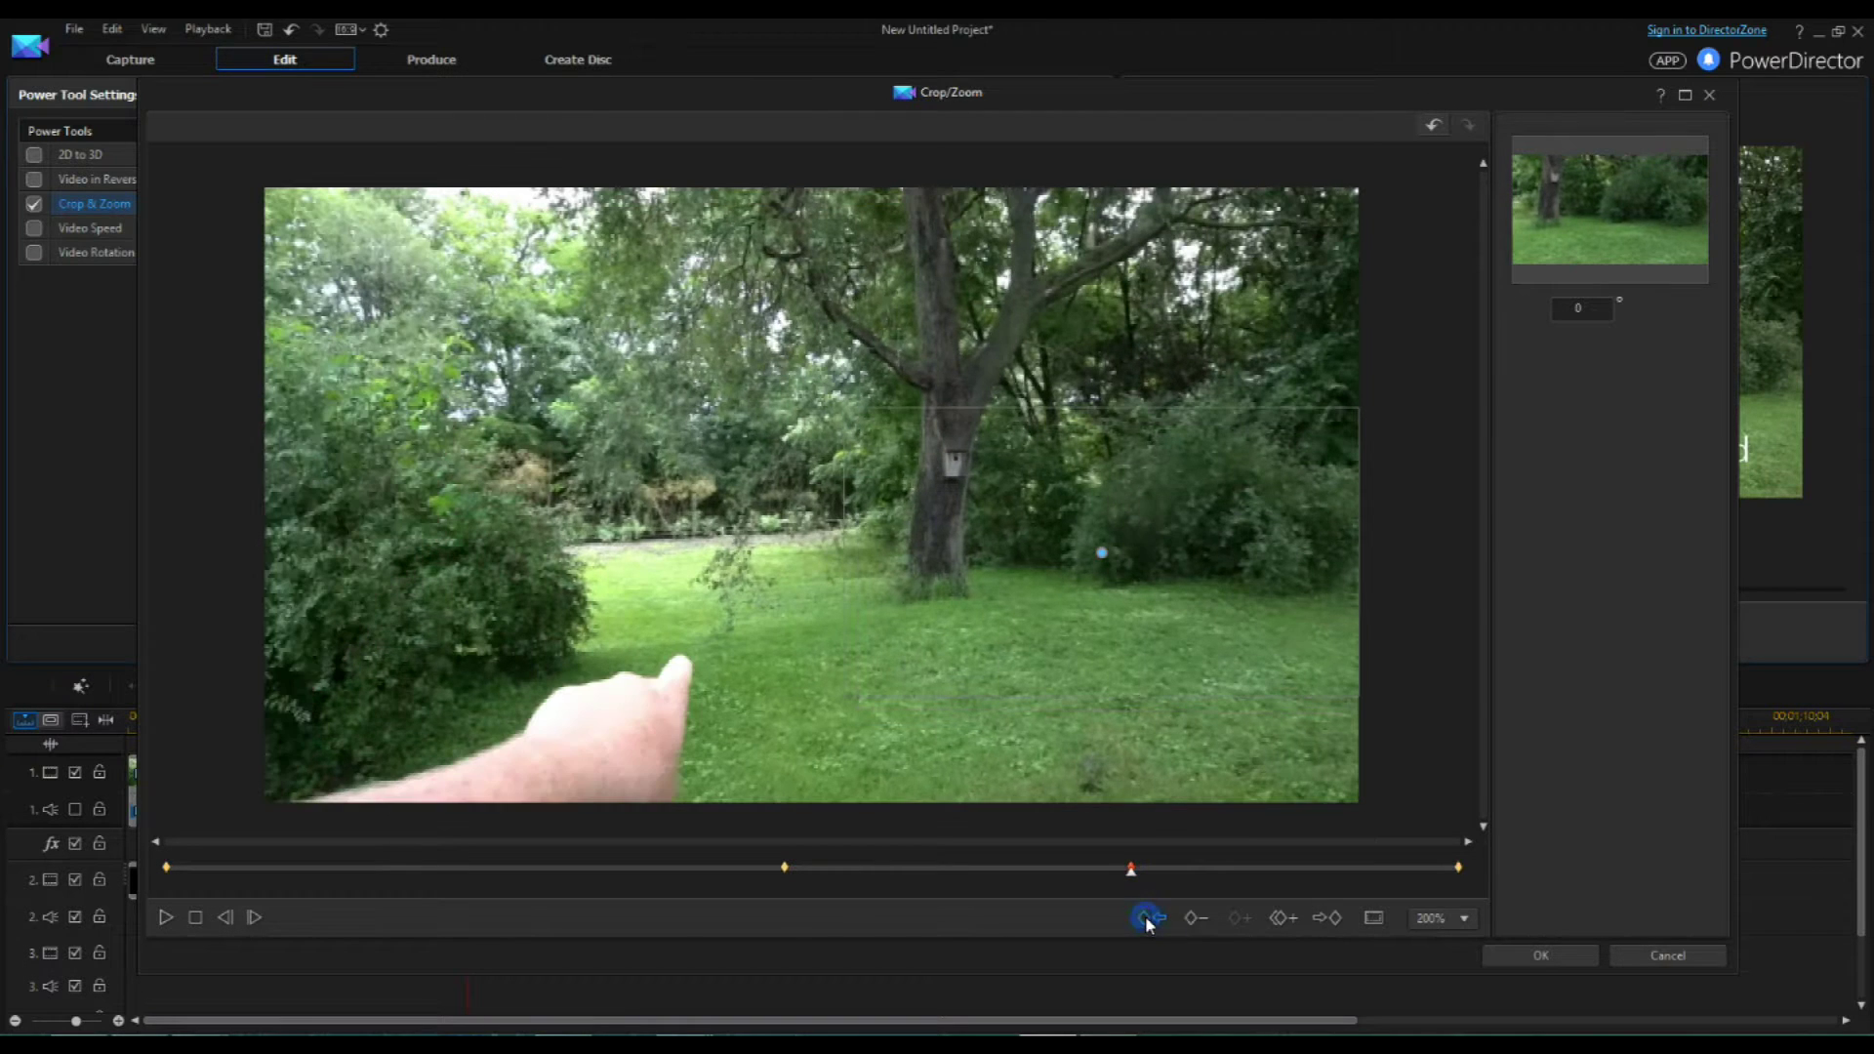
{"action": "left_click", "coordinate": [1147, 920]}
{"action": "left_click", "coordinate": [1147, 920]}
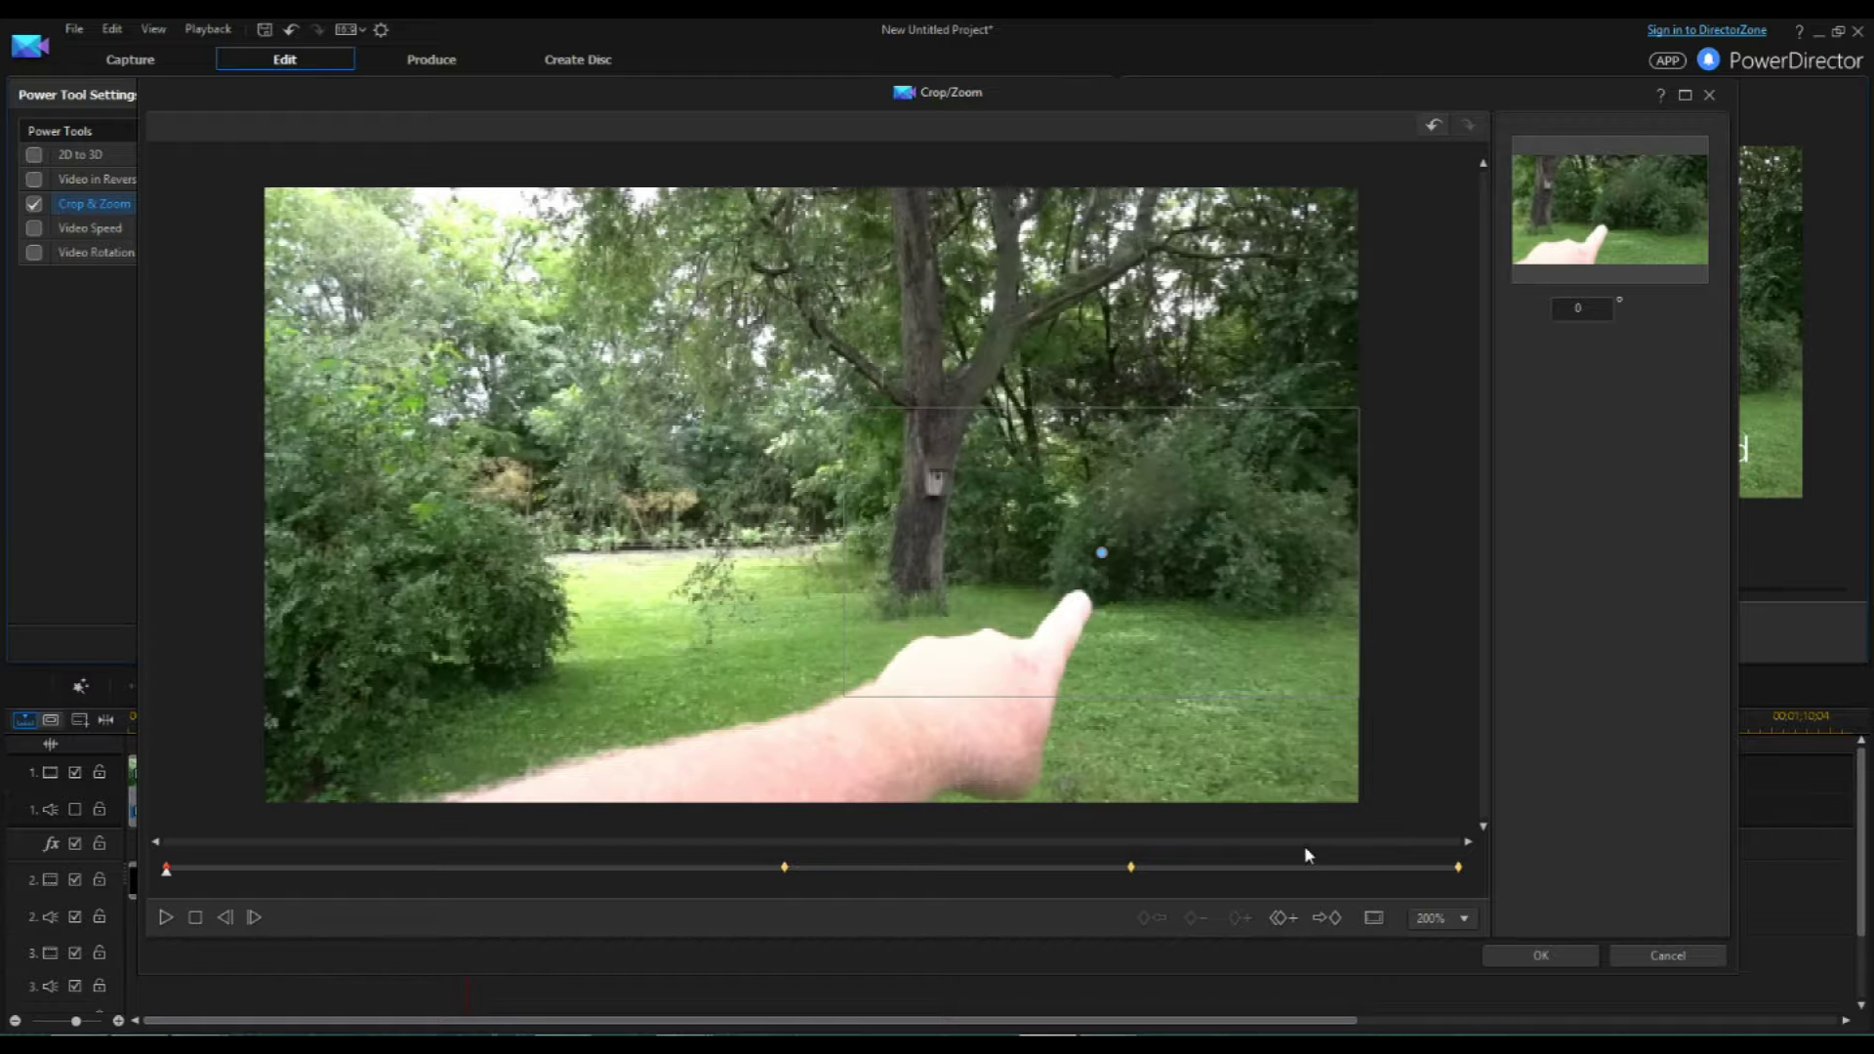
{"action": "left_click", "coordinate": [1325, 919]}
{"action": "left_click", "coordinate": [1325, 920]}
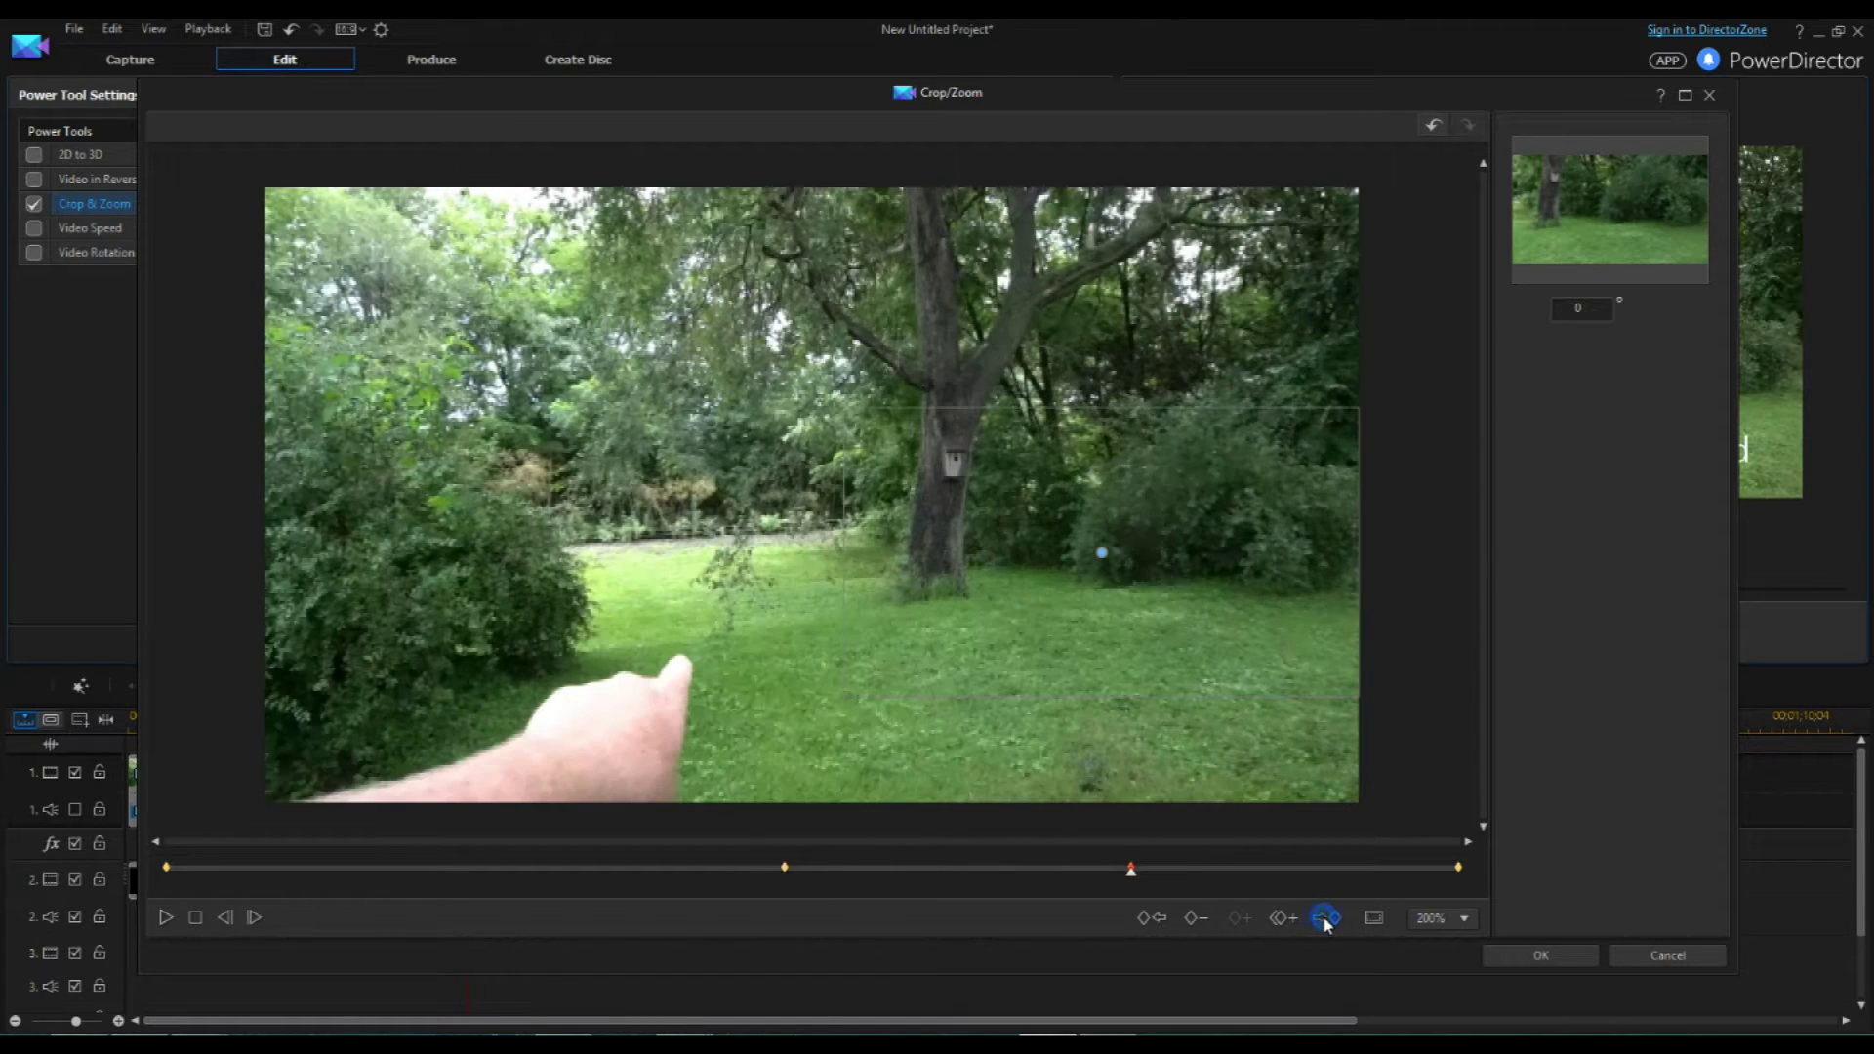
{"action": "left_click", "coordinate": [1325, 920]}
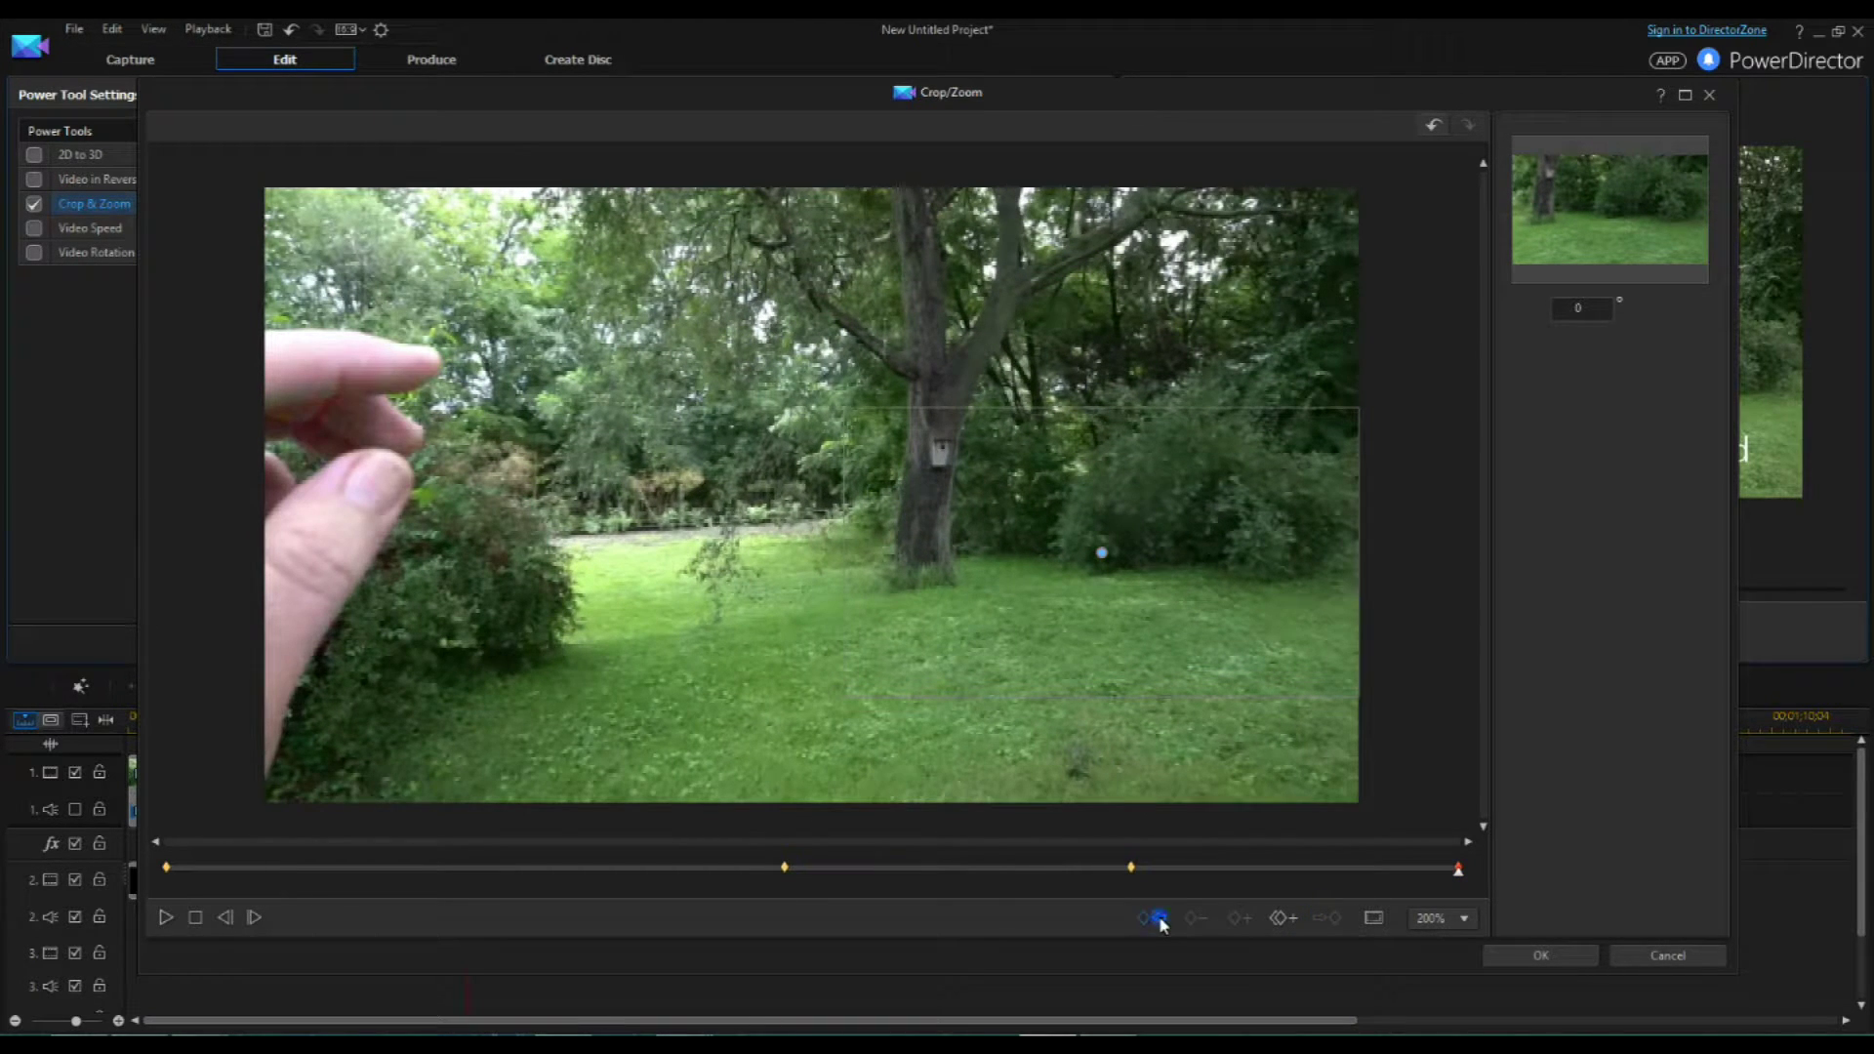
- On the third keyframe, drag the crop centre left onto the grass
{"action": "left_click", "coordinate": [1157, 918]}
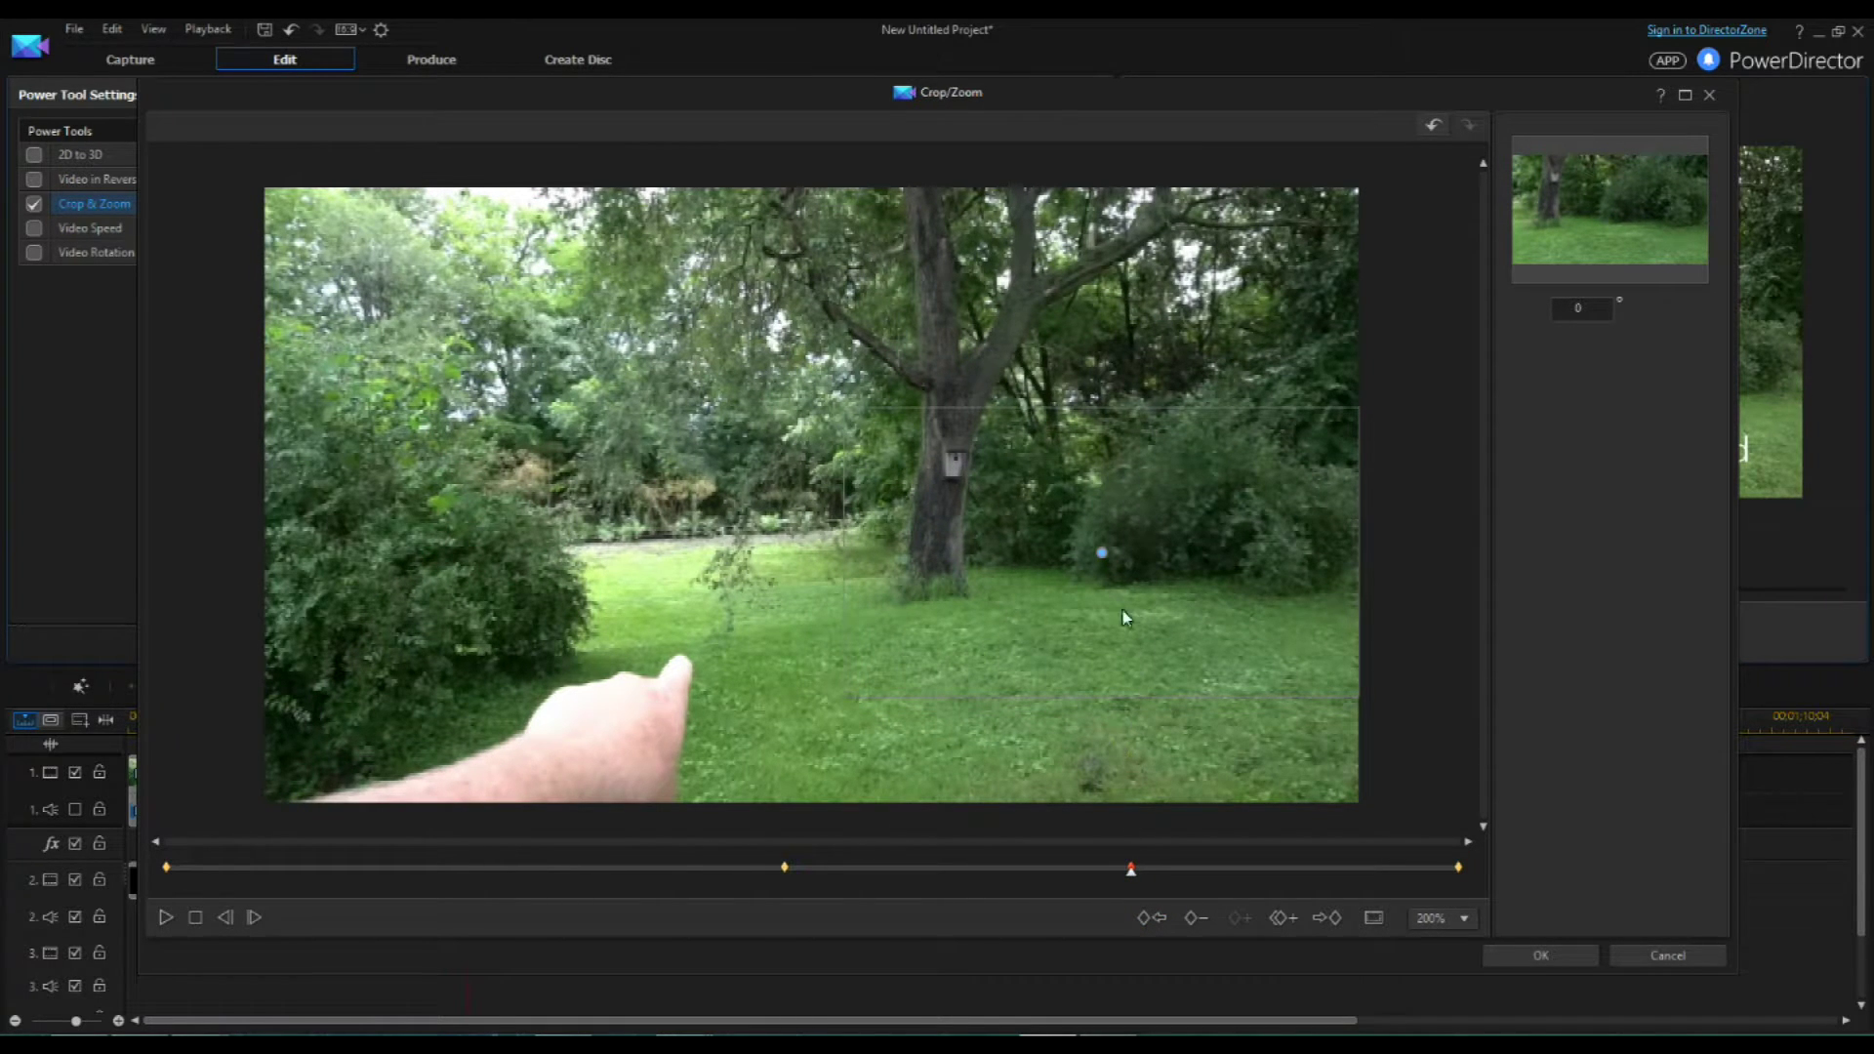
{"action": "left_click_drag", "start_coordinate": [1102, 554], "coordinate": [663, 590]}
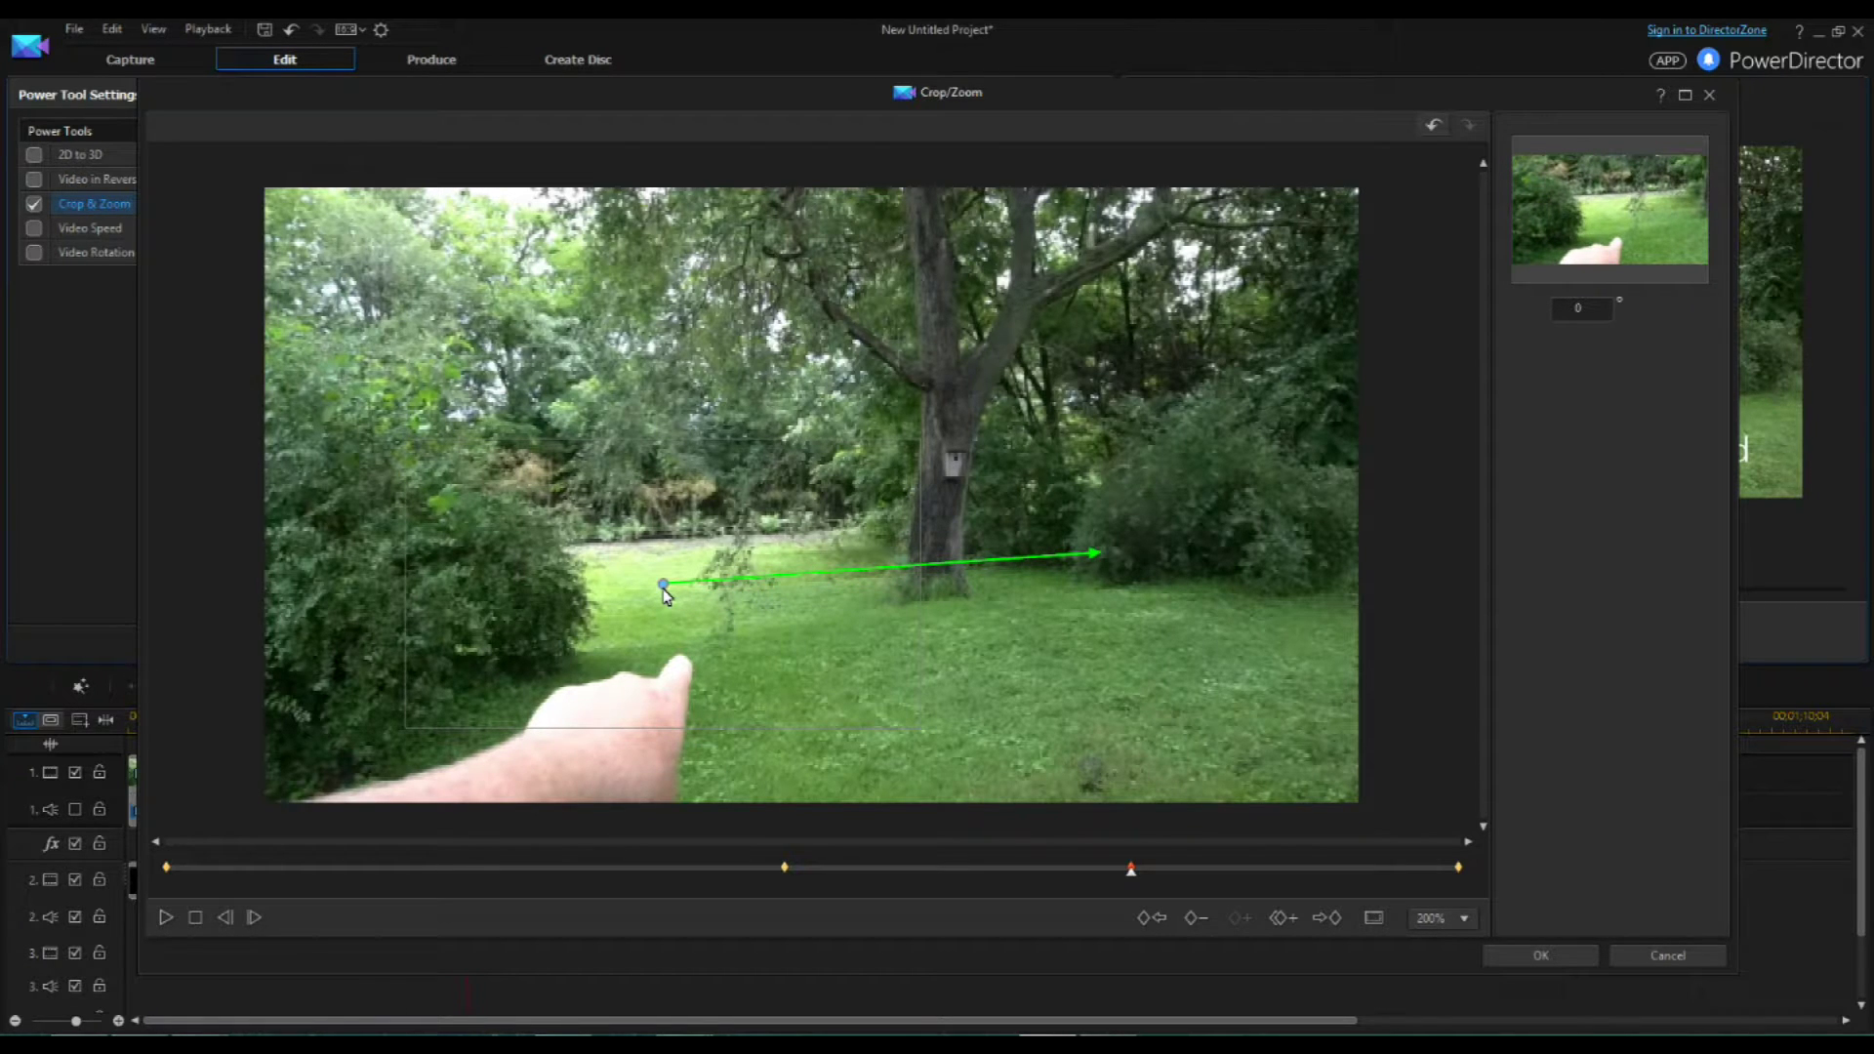
- Duplicate the re-centred third keyframe's crop onto the last keyframe
{"action": "left_click", "coordinate": [1332, 918]}
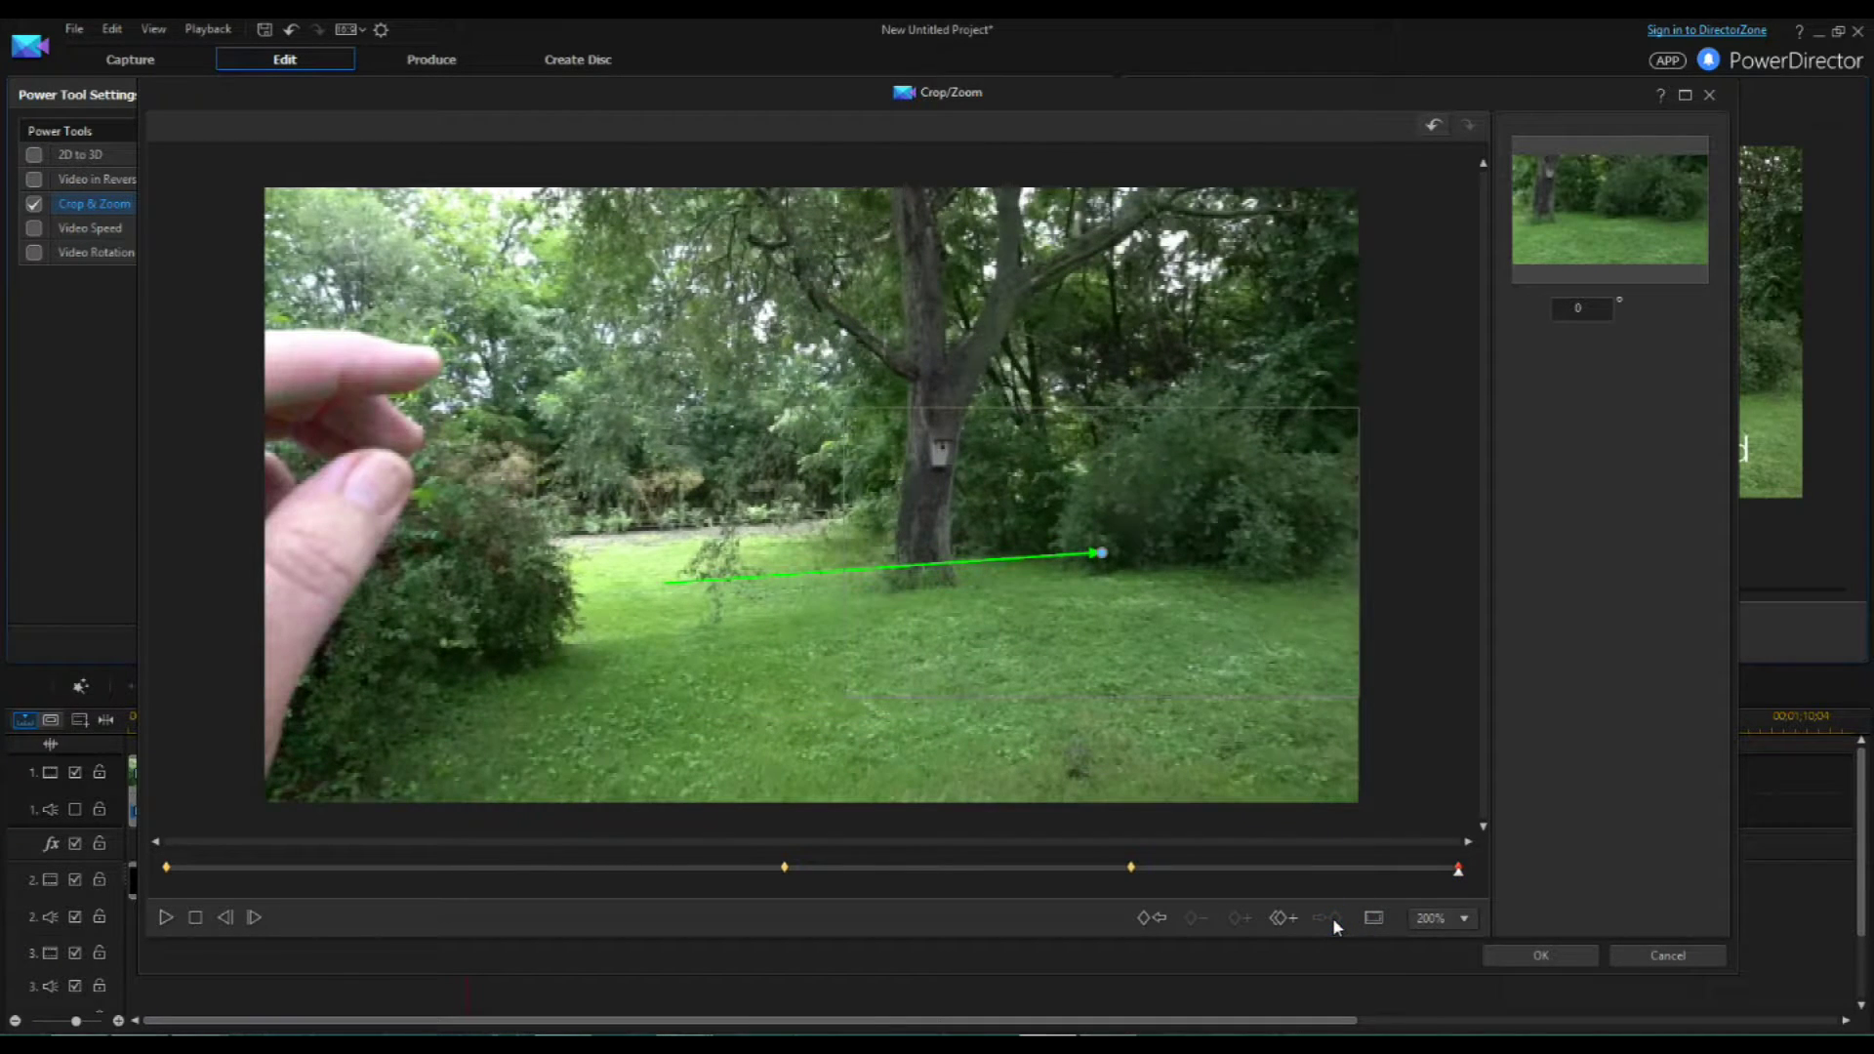
{"action": "left_click", "coordinate": [1281, 920]}
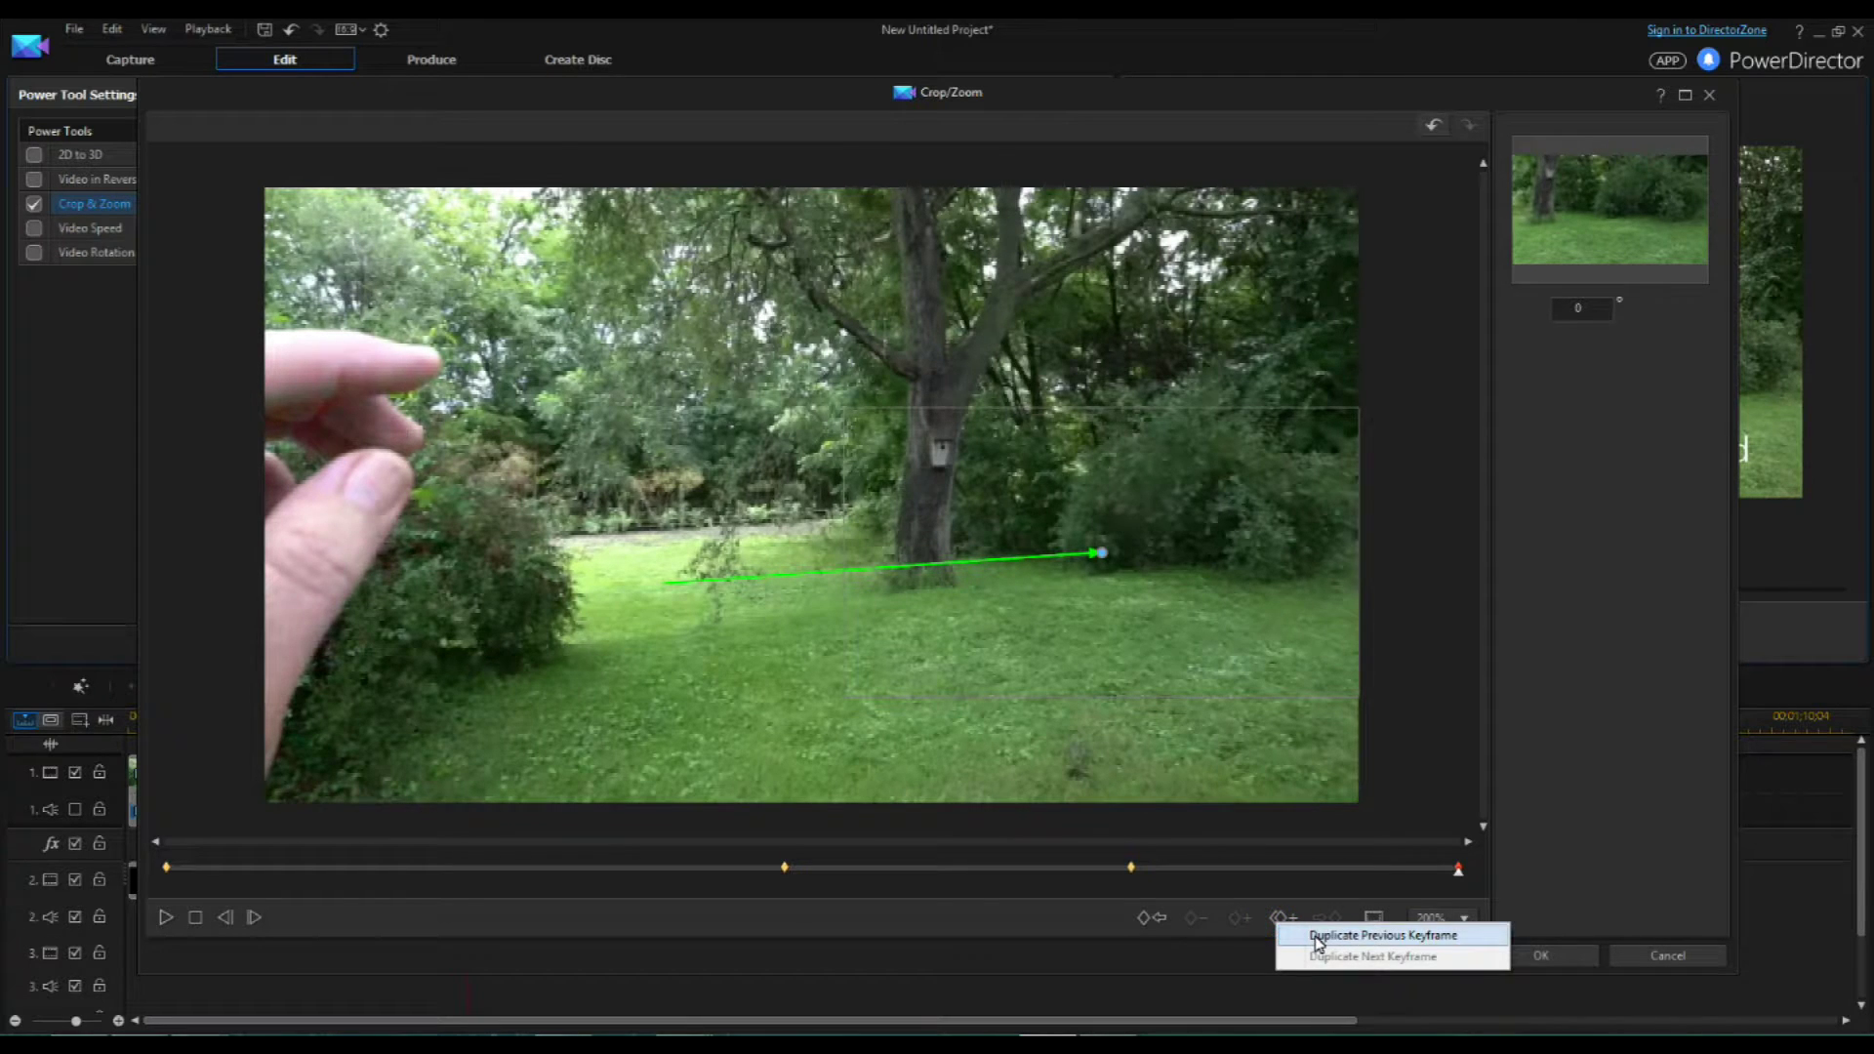
{"action": "left_click", "coordinate": [1317, 936]}
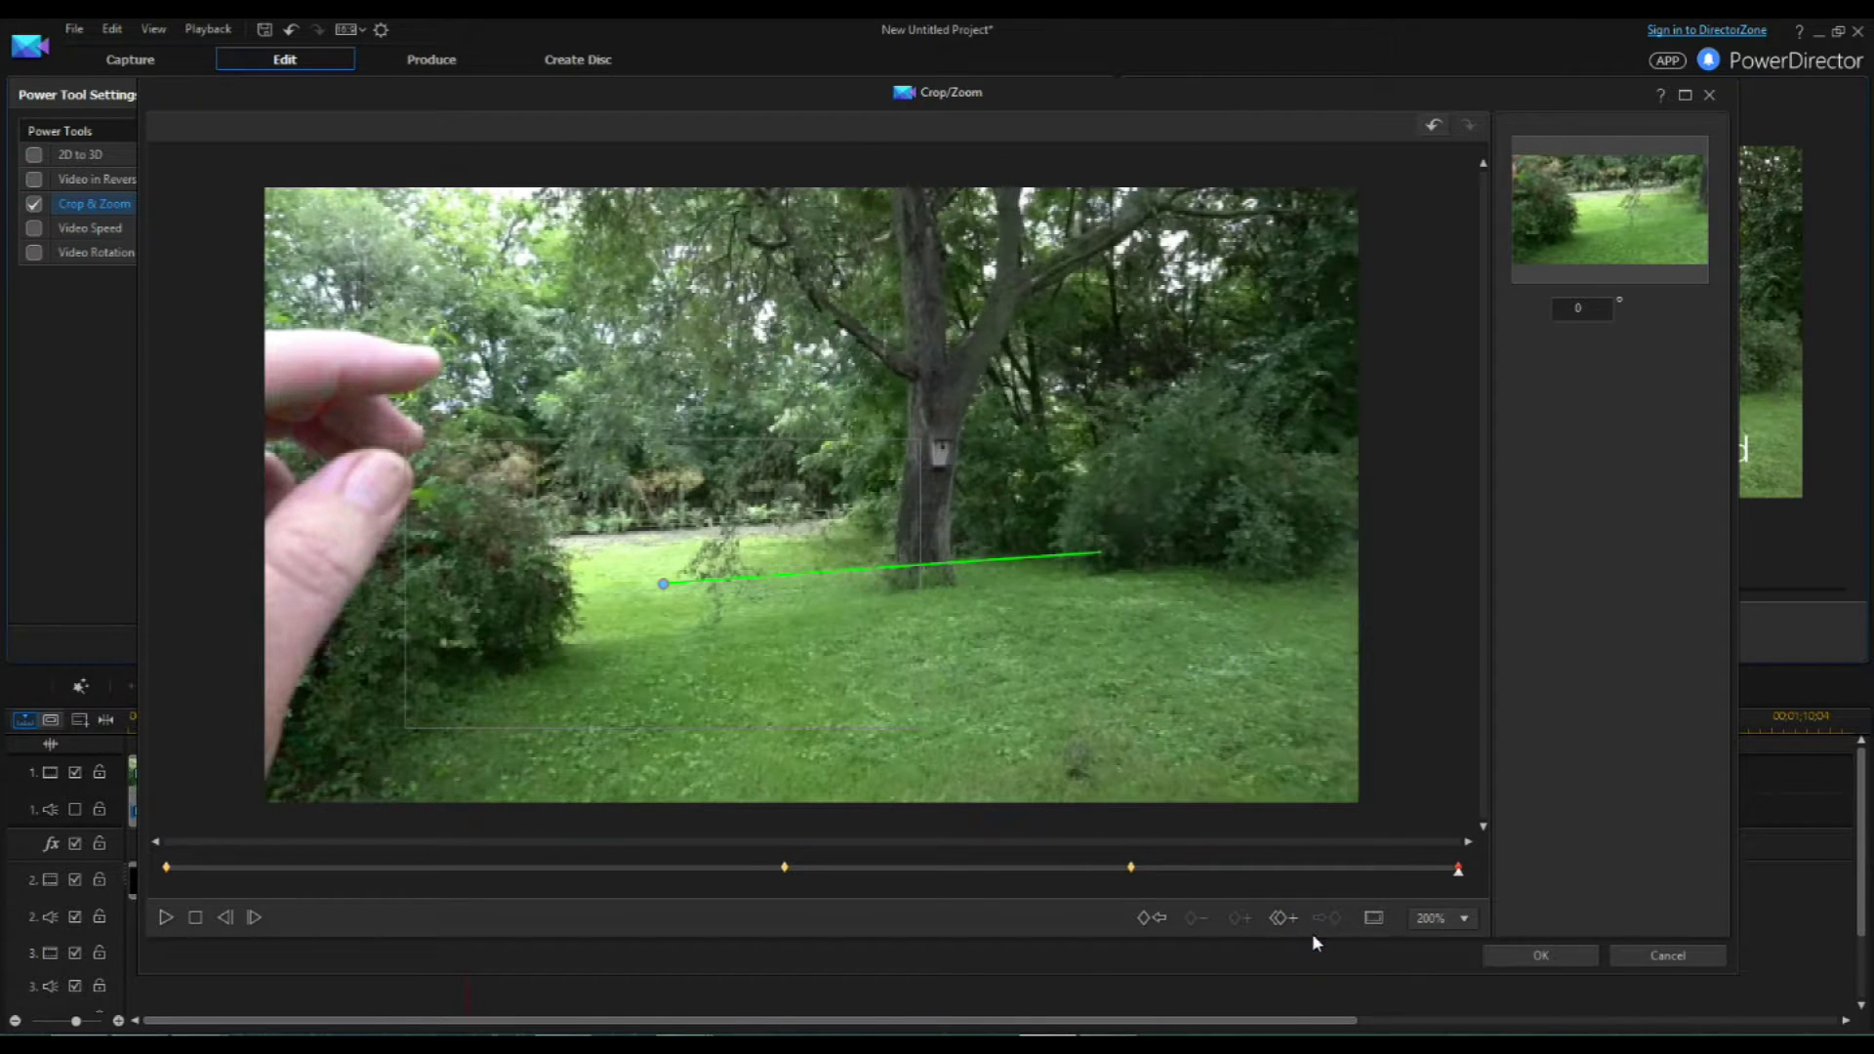
- Review all four keyframes backward and forward, then confirm the Crop/Zoom settings
{"action": "left_click", "coordinate": [1142, 915]}
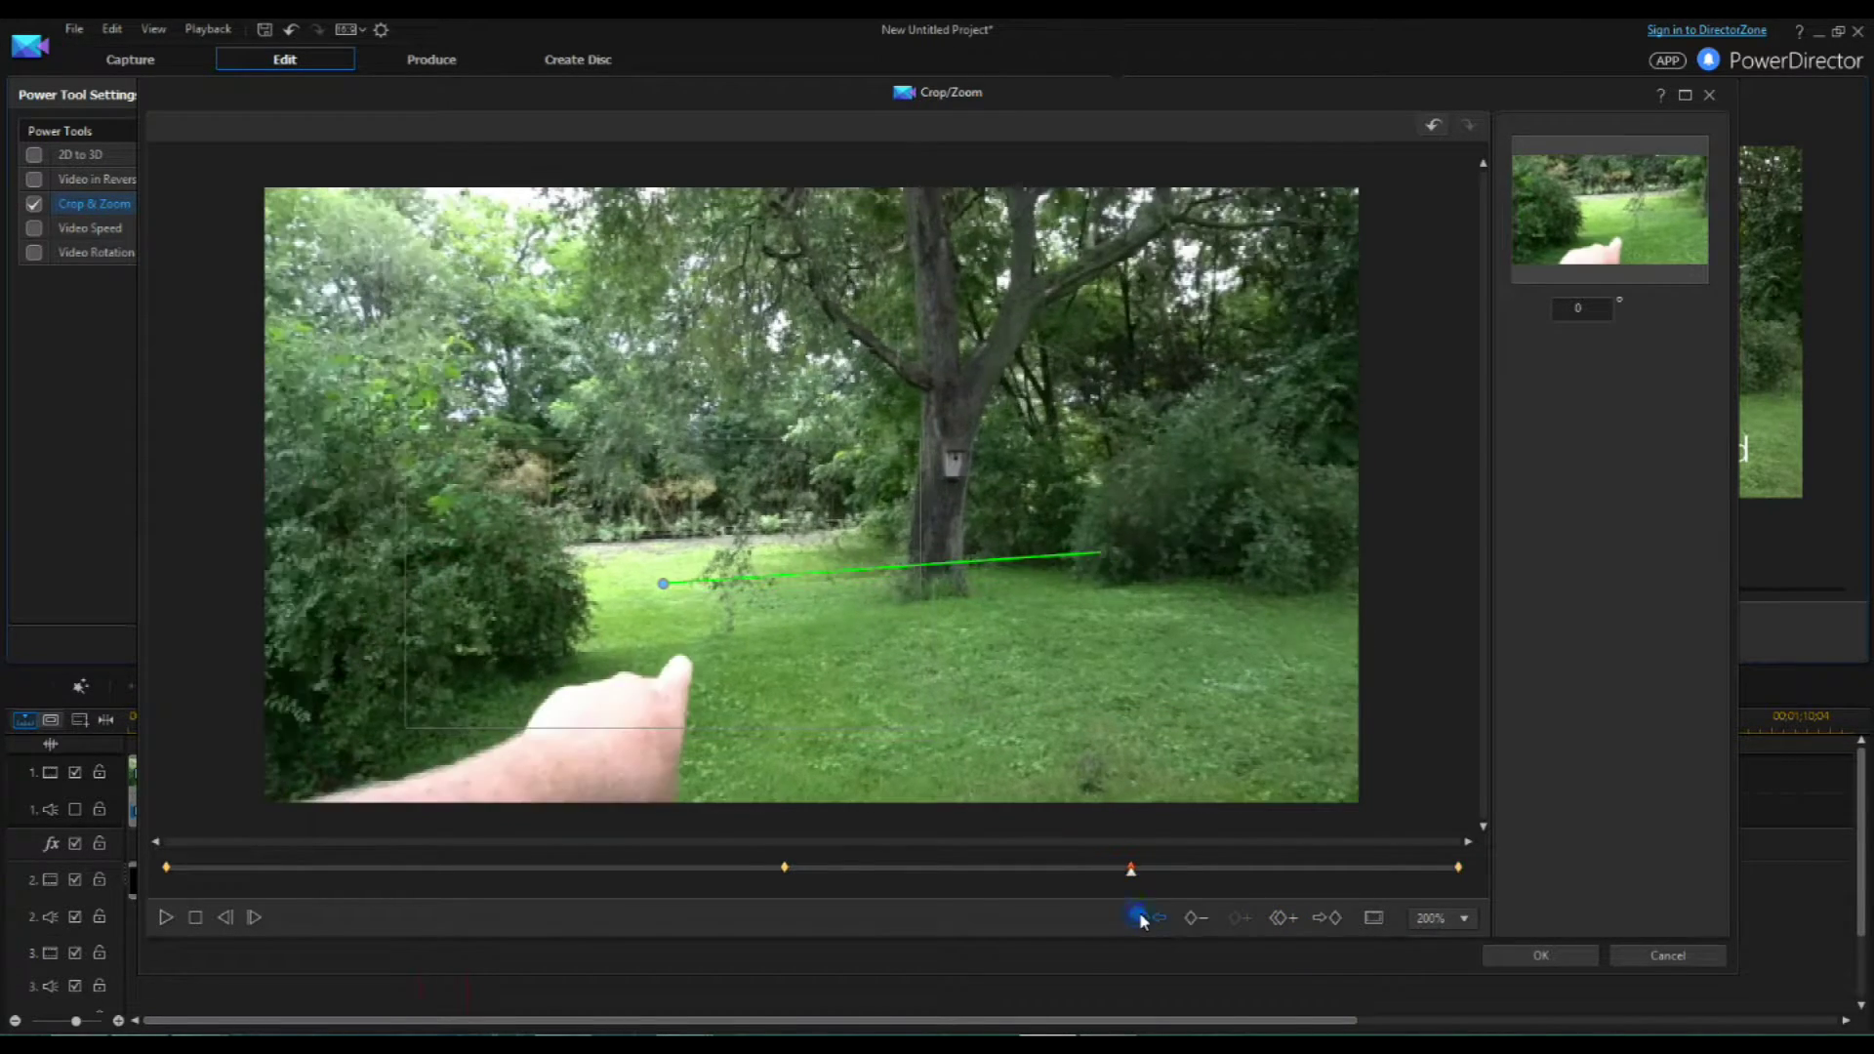
{"action": "left_click", "coordinate": [1143, 914]}
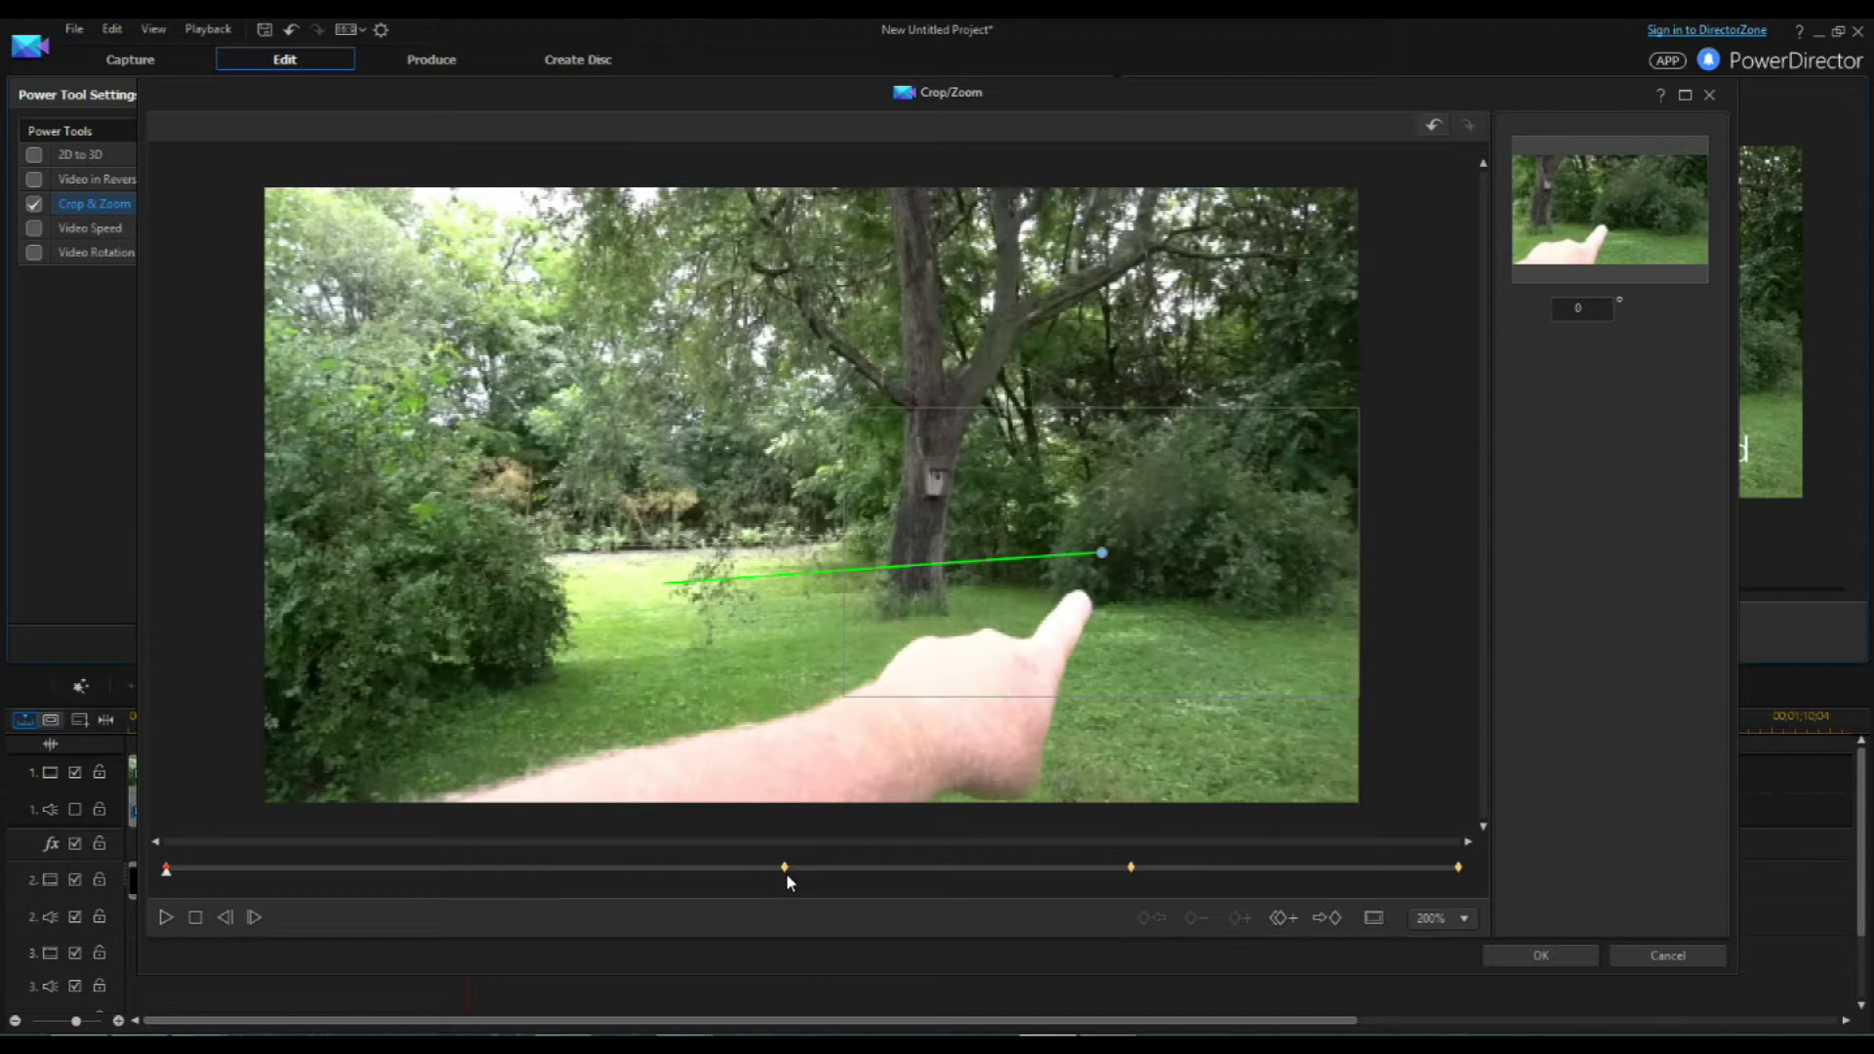
{"action": "left_click", "coordinate": [1328, 919]}
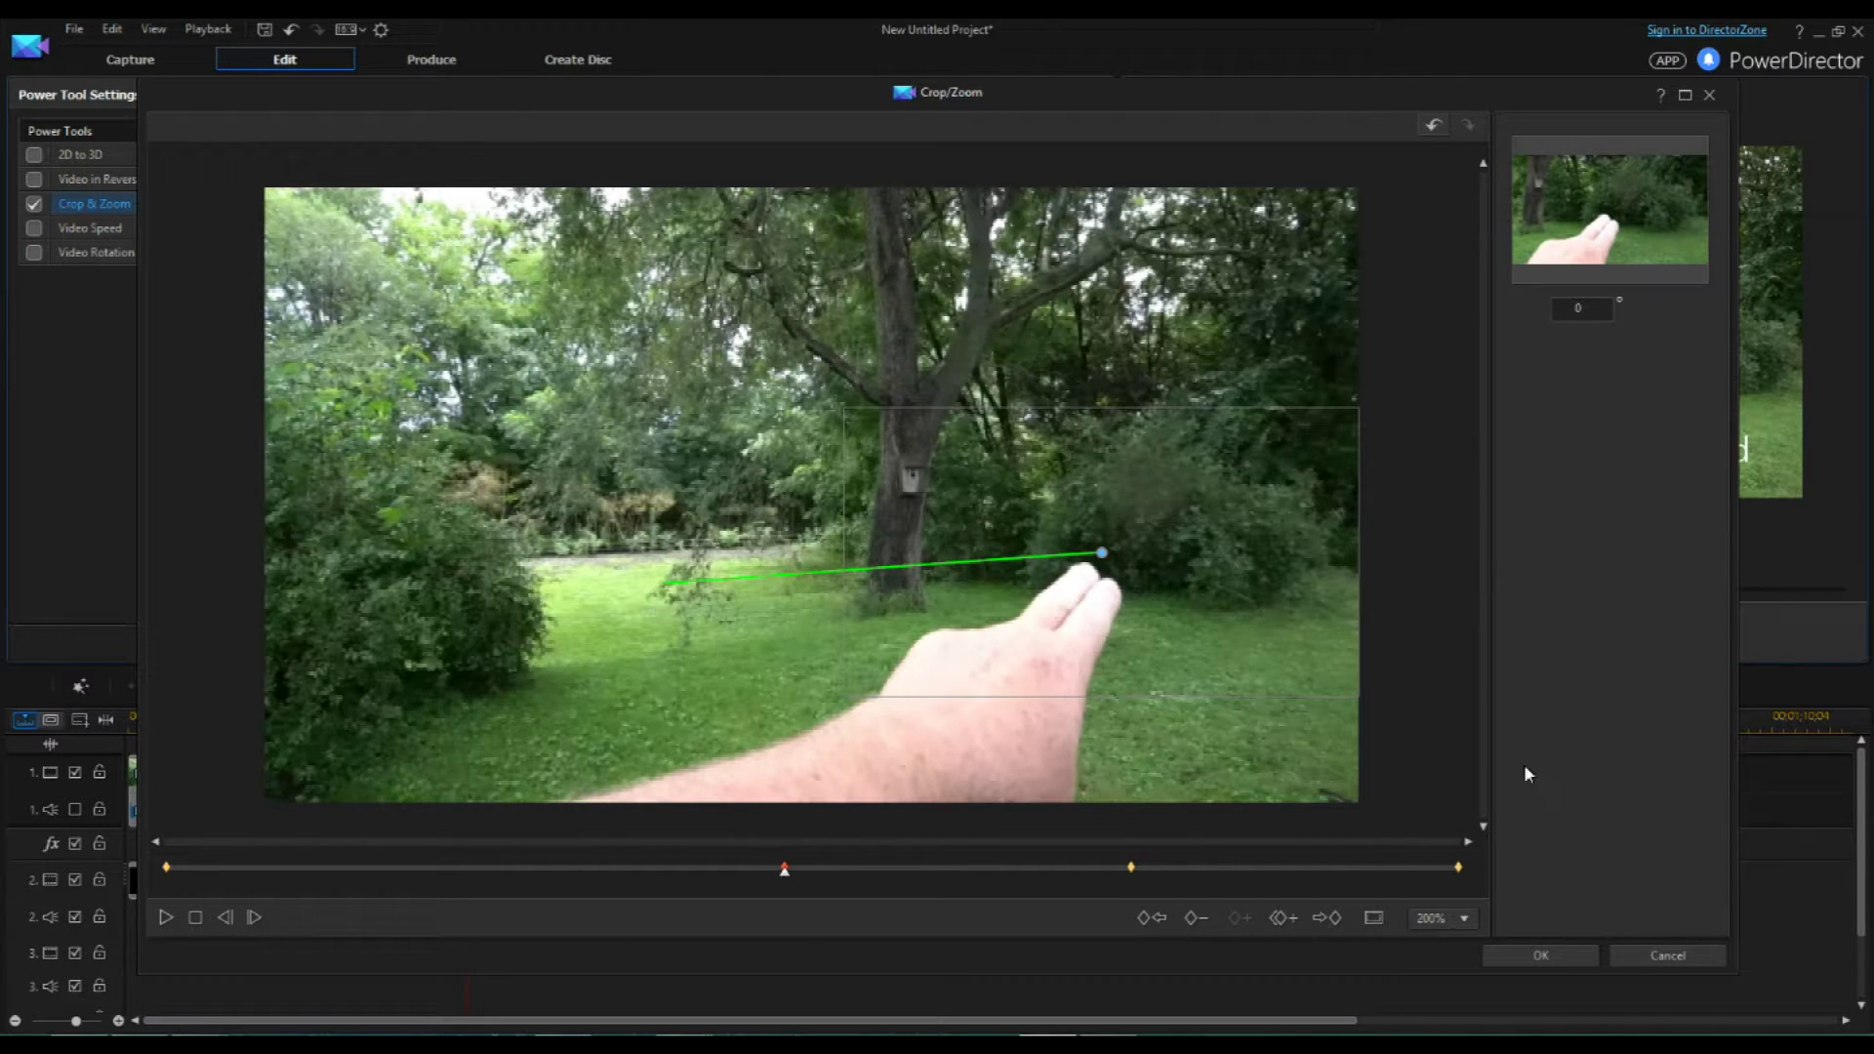
{"action": "left_click", "coordinate": [1327, 918]}
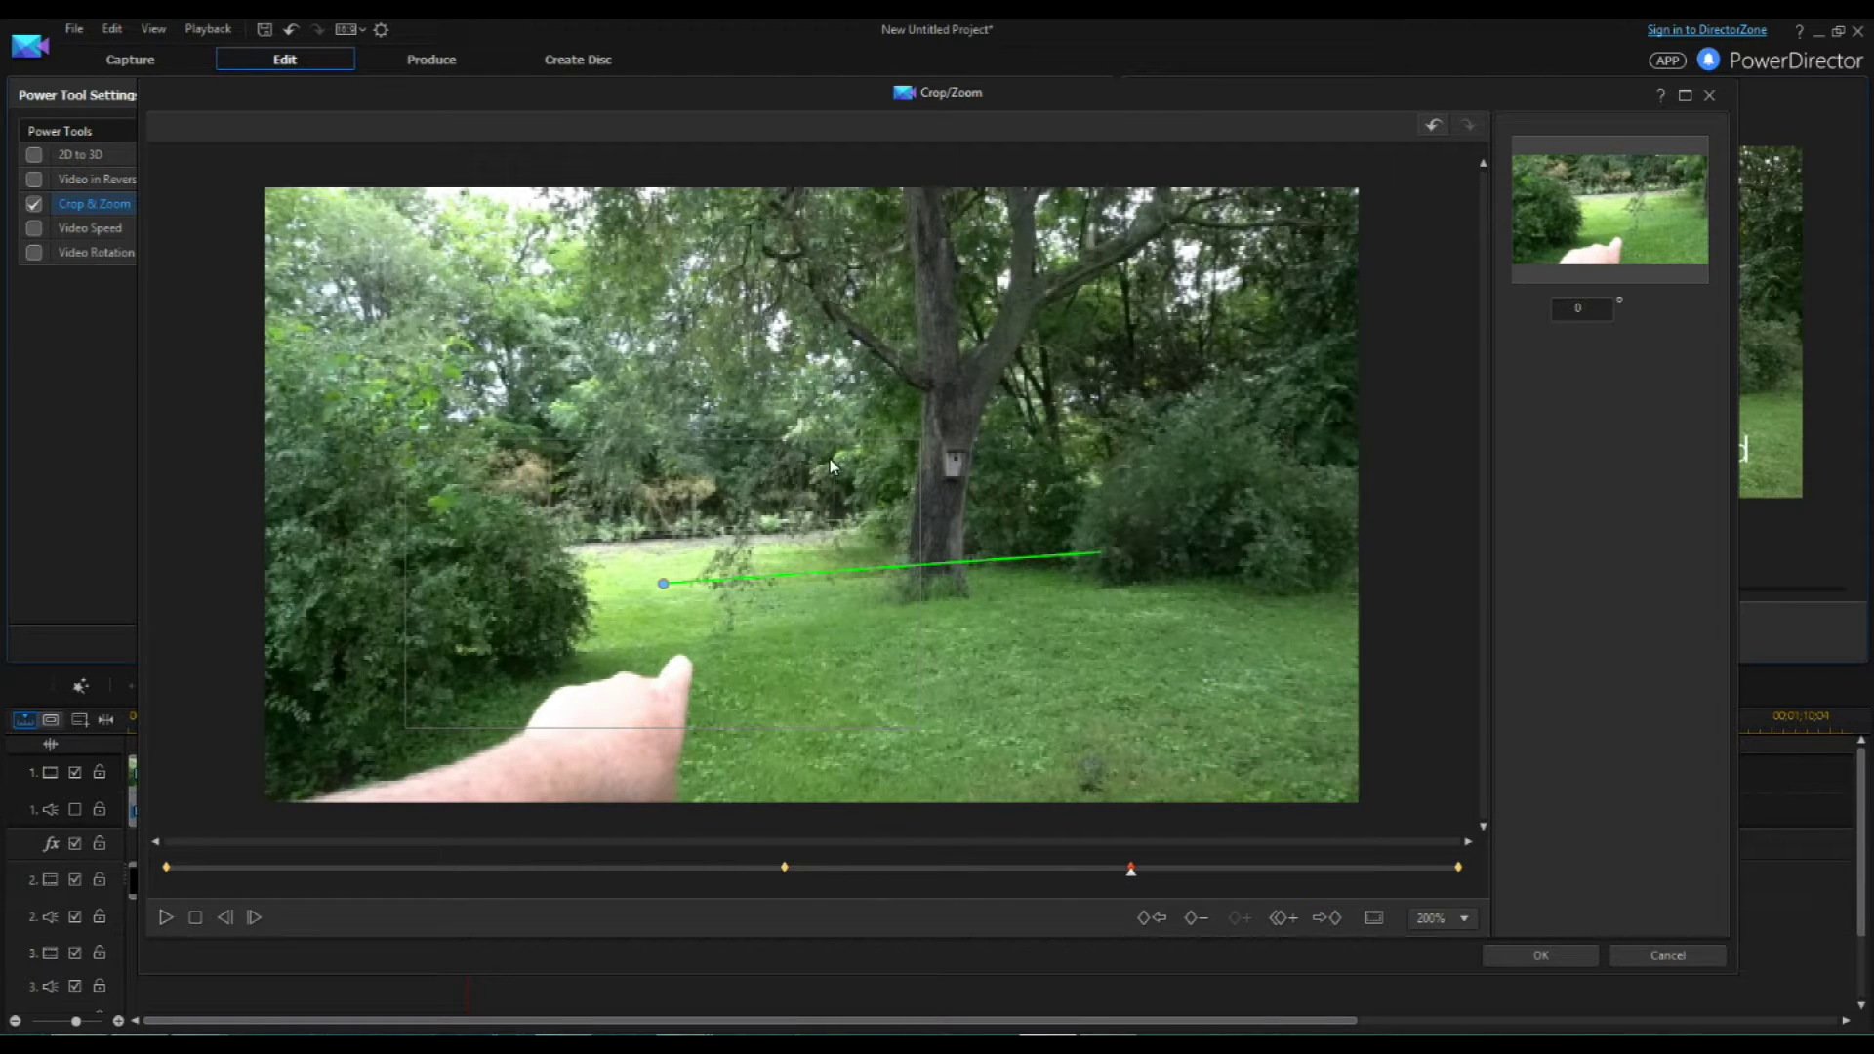
{"action": "left_click", "coordinate": [1329, 918]}
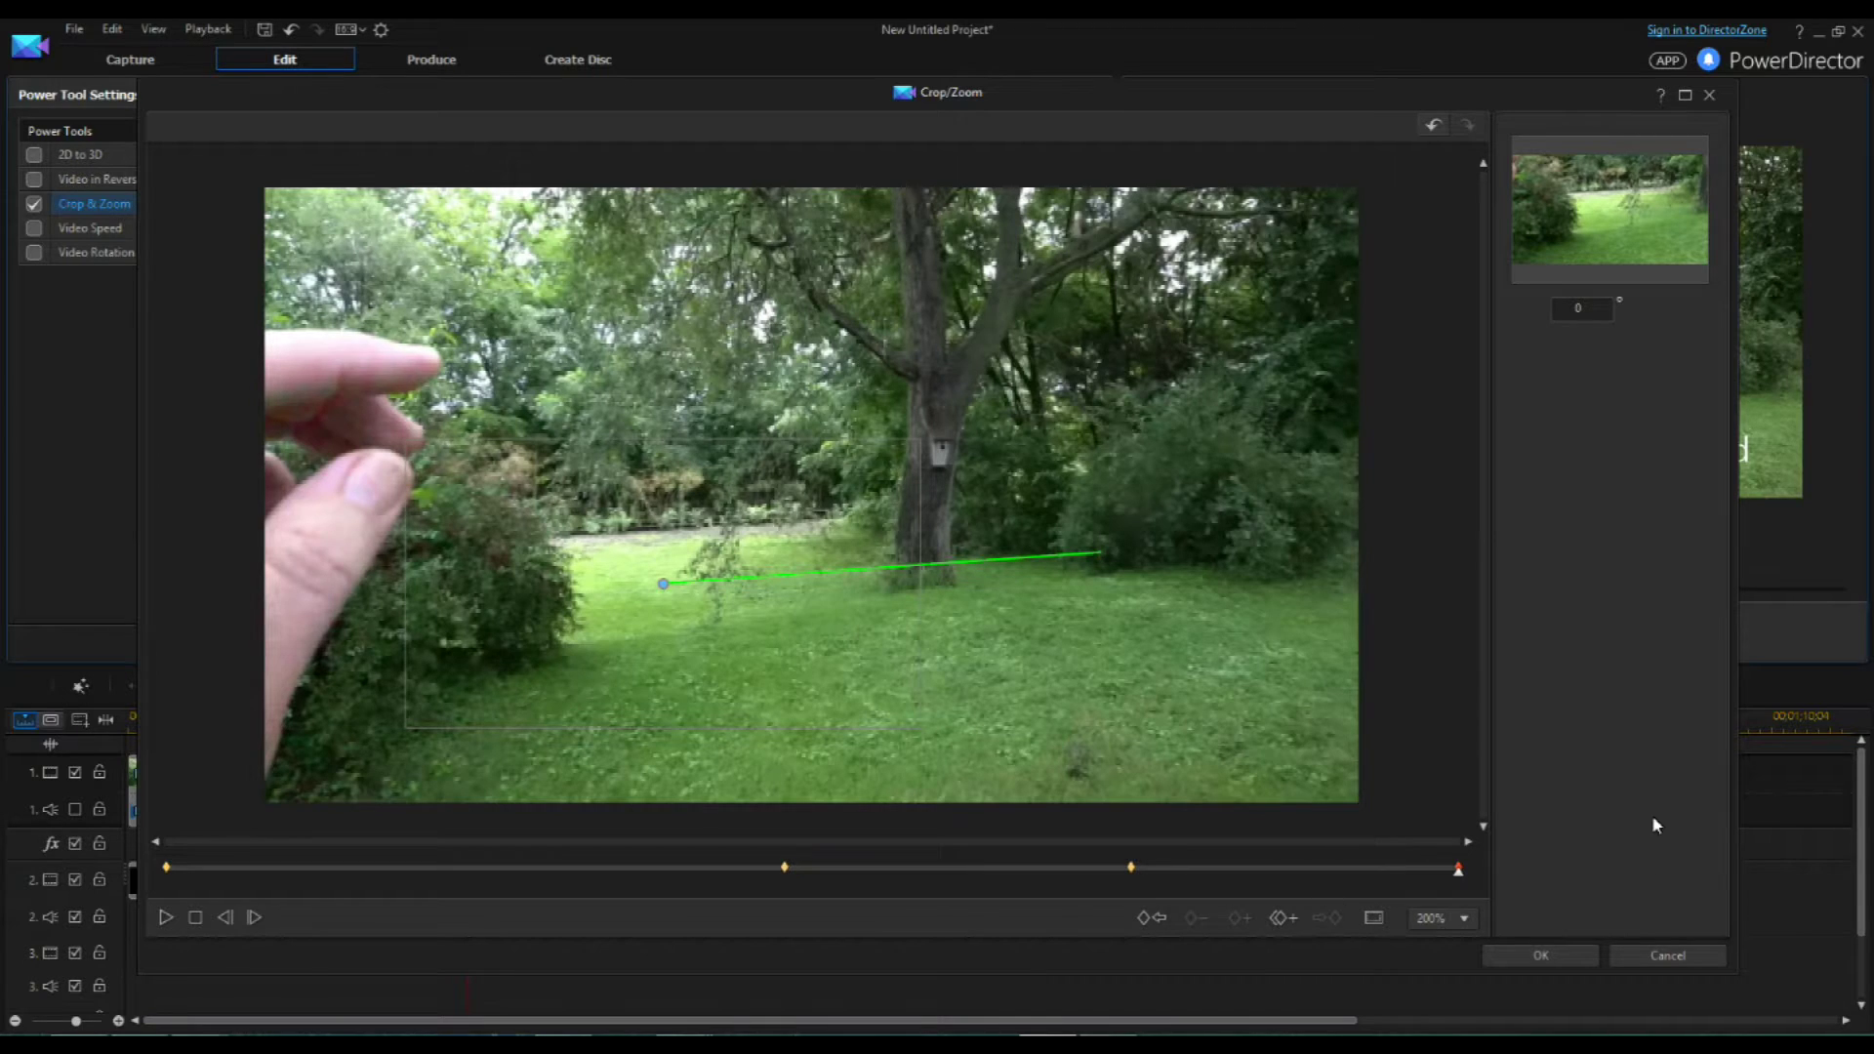
{"action": "left_click", "coordinate": [1559, 961]}
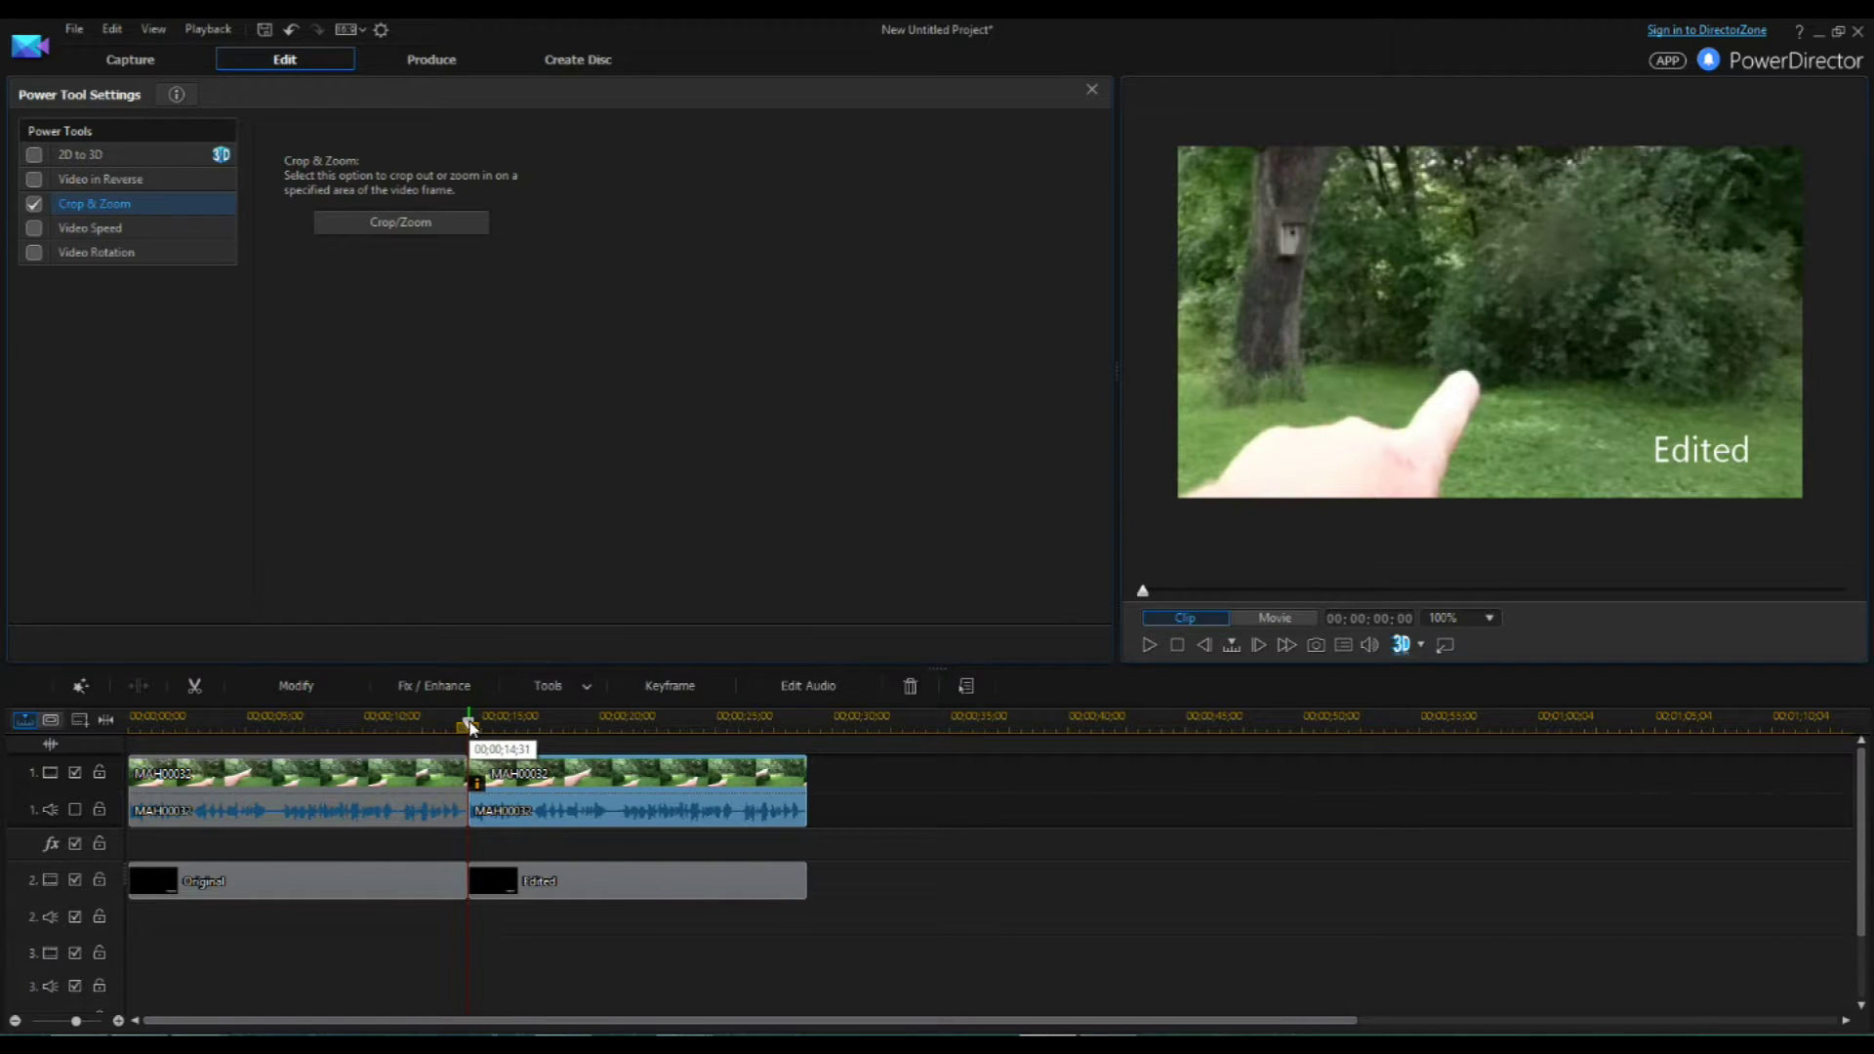
- Rewind the playhead, play the Original and Edited clips, and dismiss the calibration notice
{"action": "left_click_drag", "start_coordinate": [471, 724], "coordinate": [345, 727]}
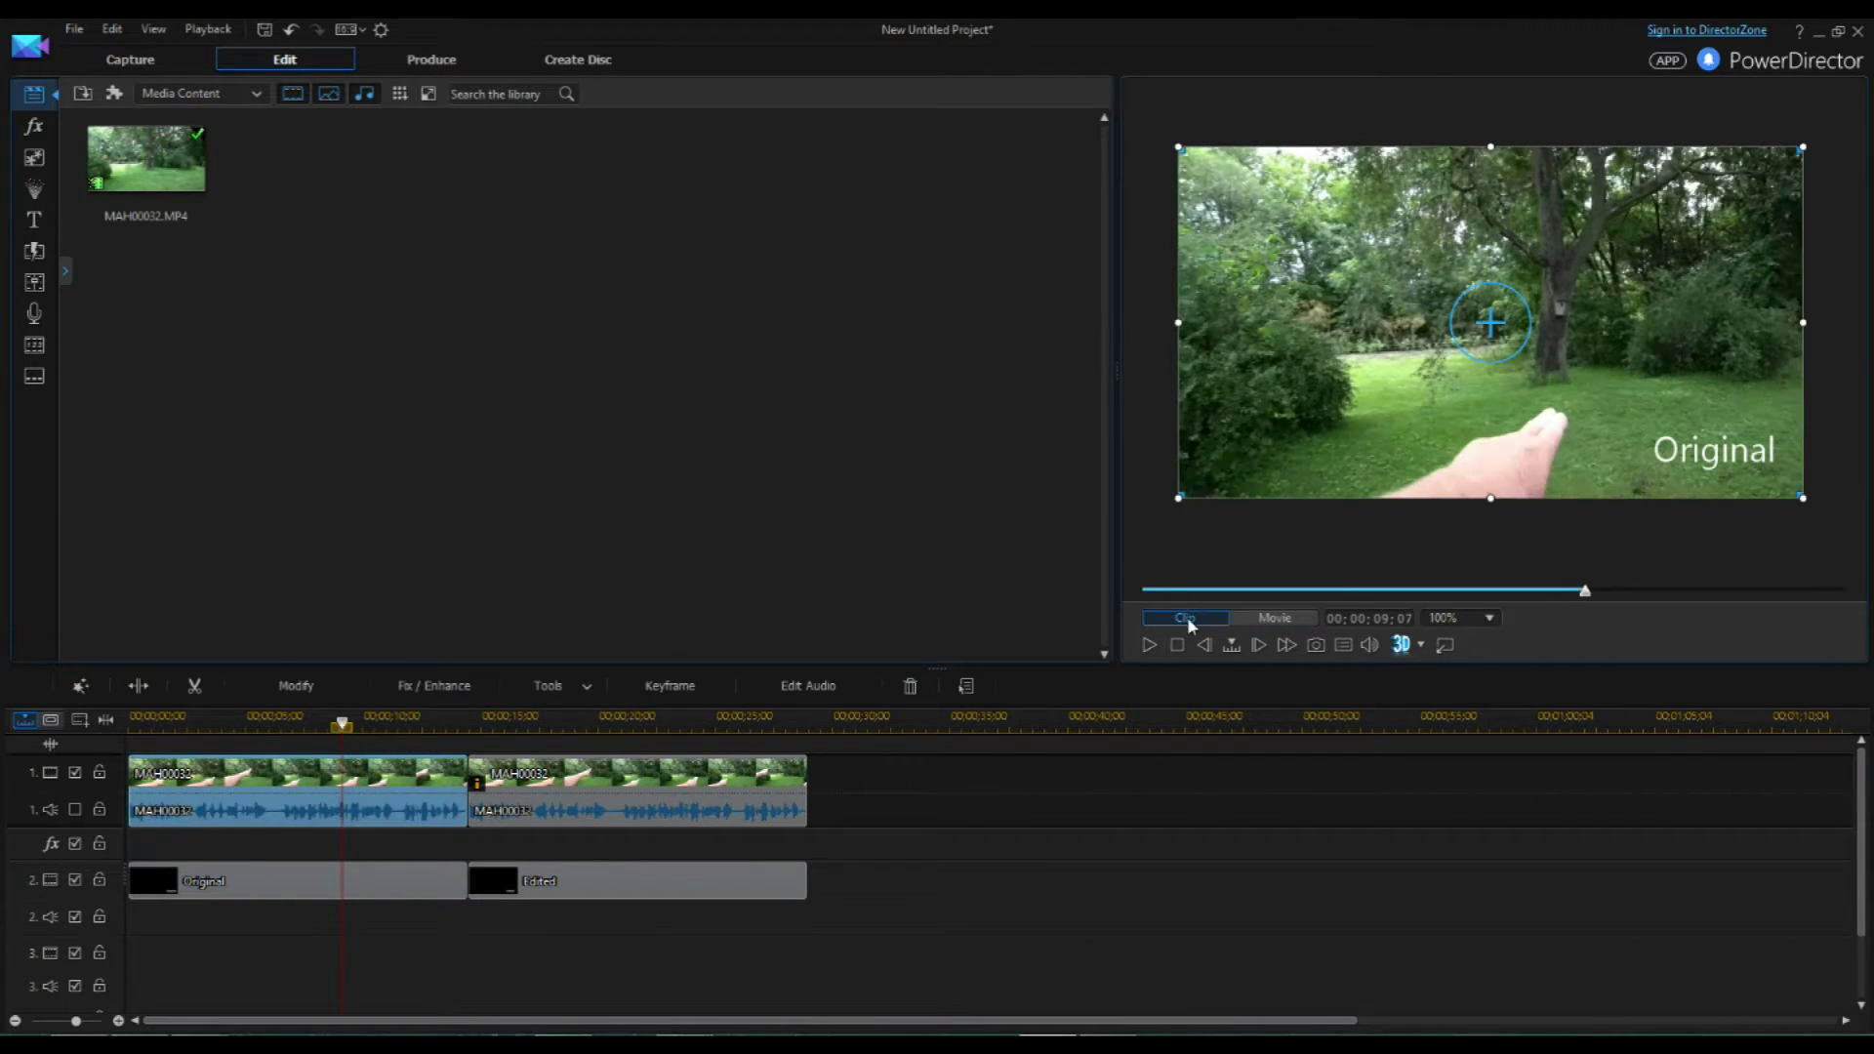
{"action": "left_click", "coordinate": [1147, 646]}
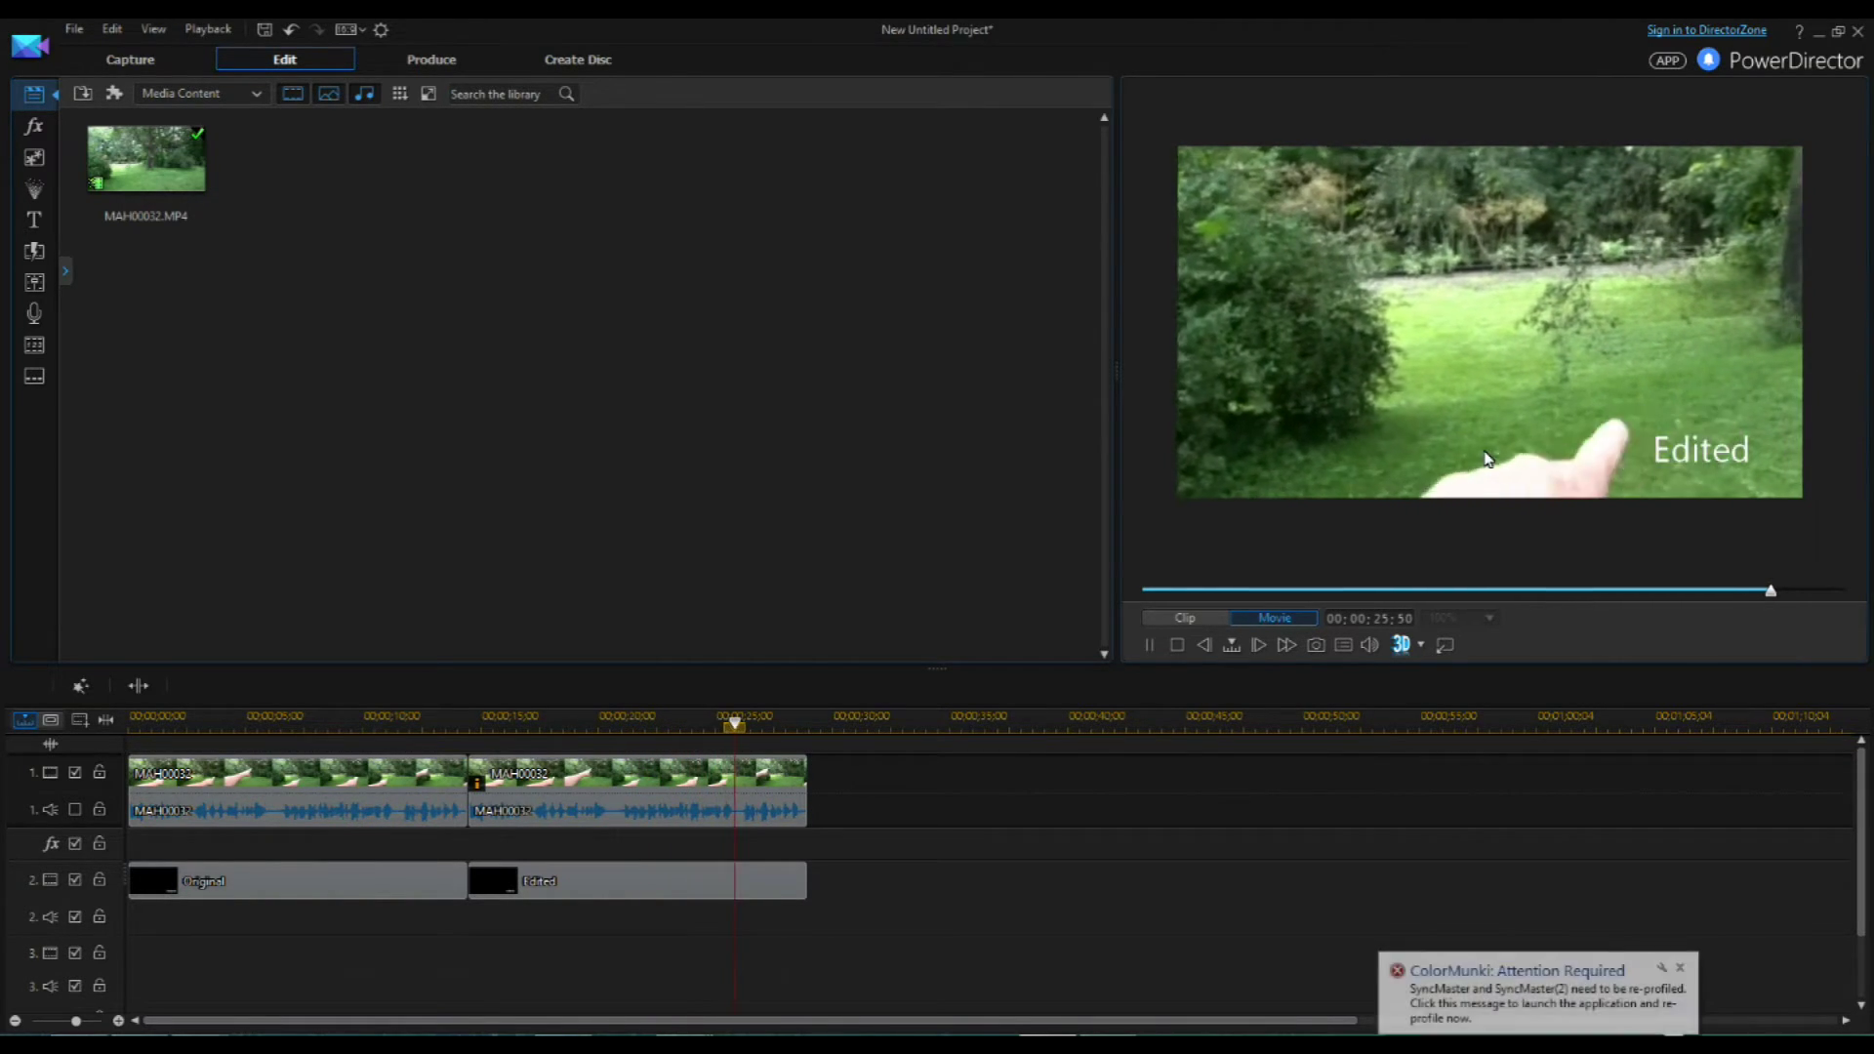
{"action": "left_click", "coordinate": [1680, 967]}
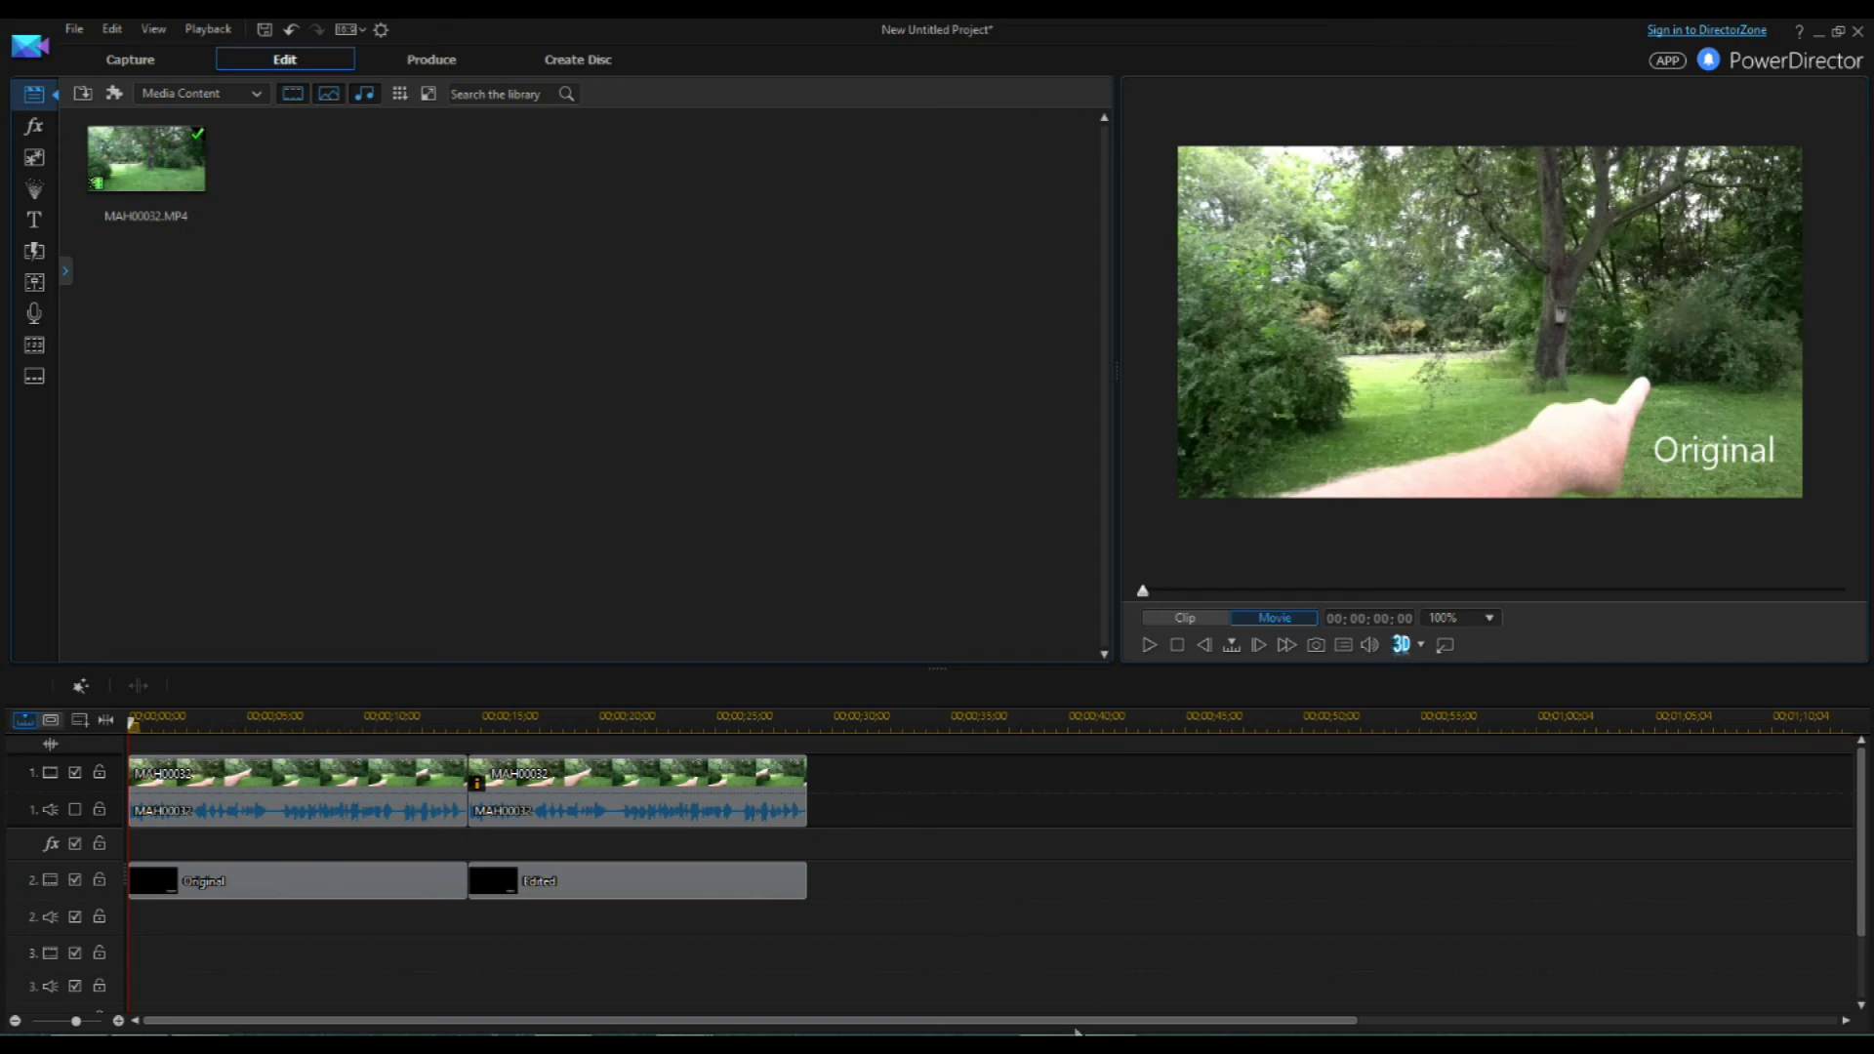
{"action": "mouse_move", "coordinate": [1108, 1044]}
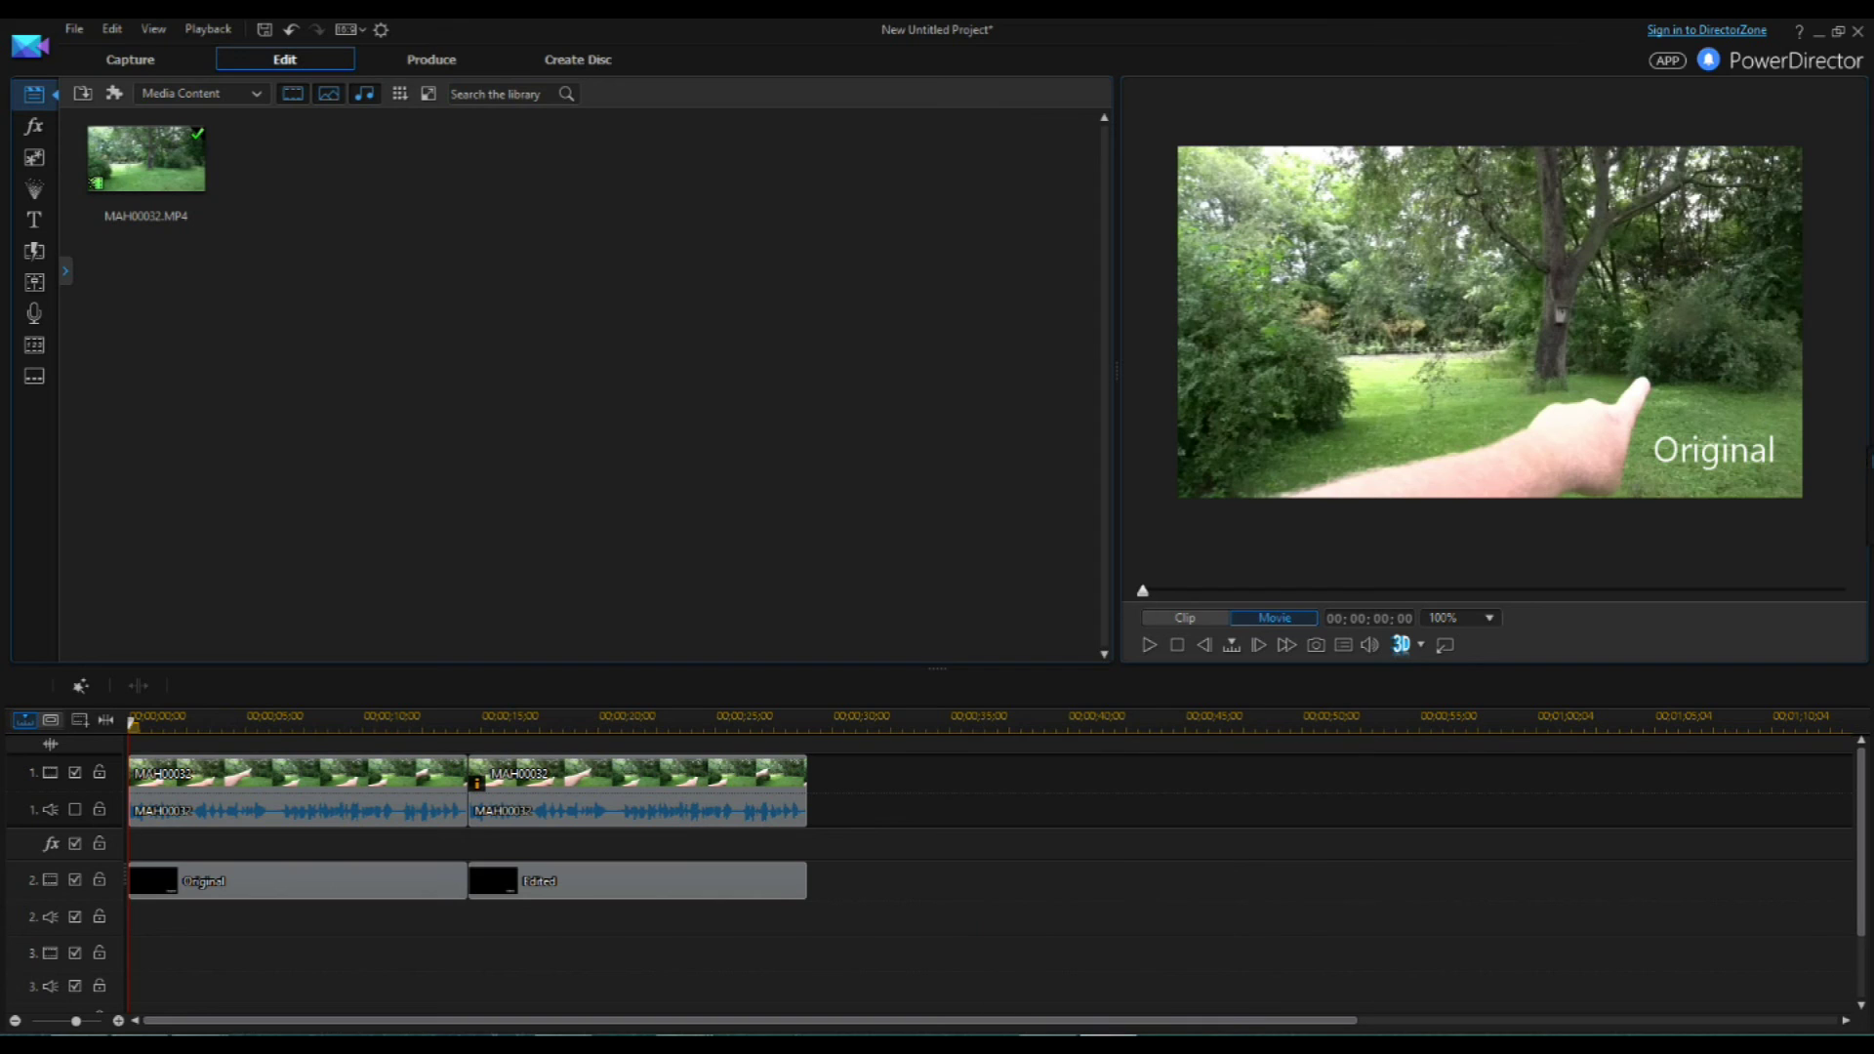